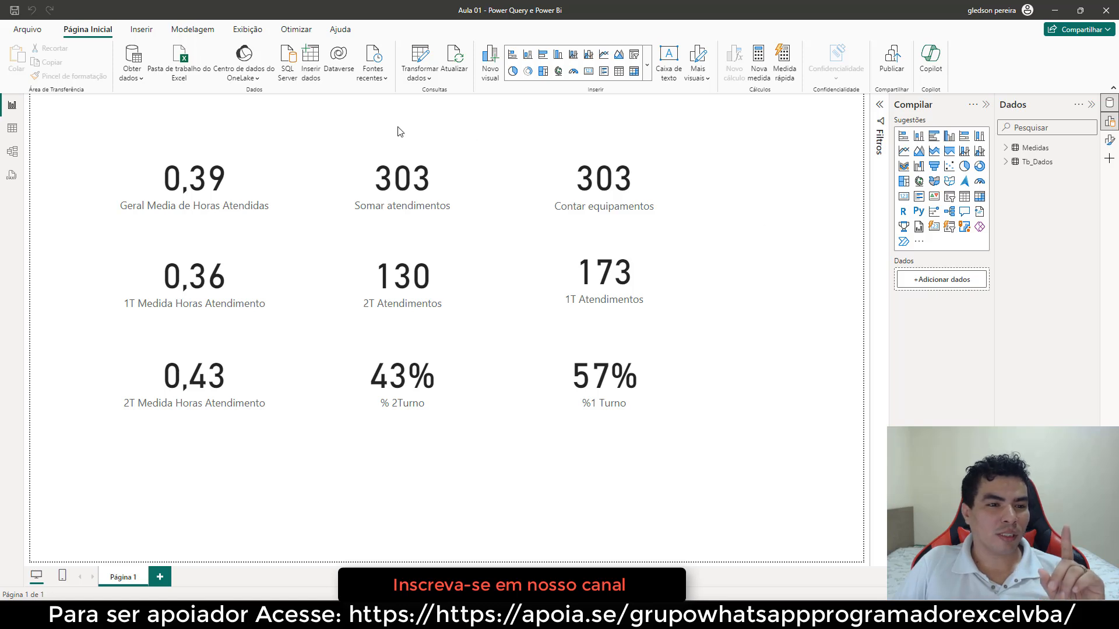
Create a calculated table with the formula dCalendario = CALENDARAUTO()
{"action": "left_click", "coordinate": [200, 34]}
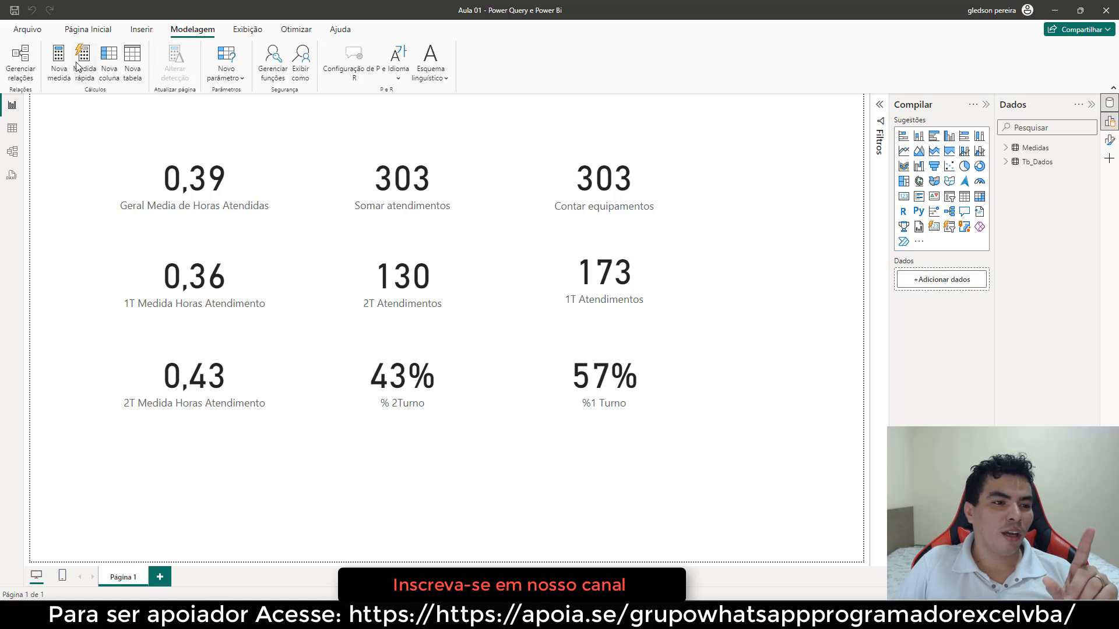
{"action": "left_click", "coordinate": [133, 61]}
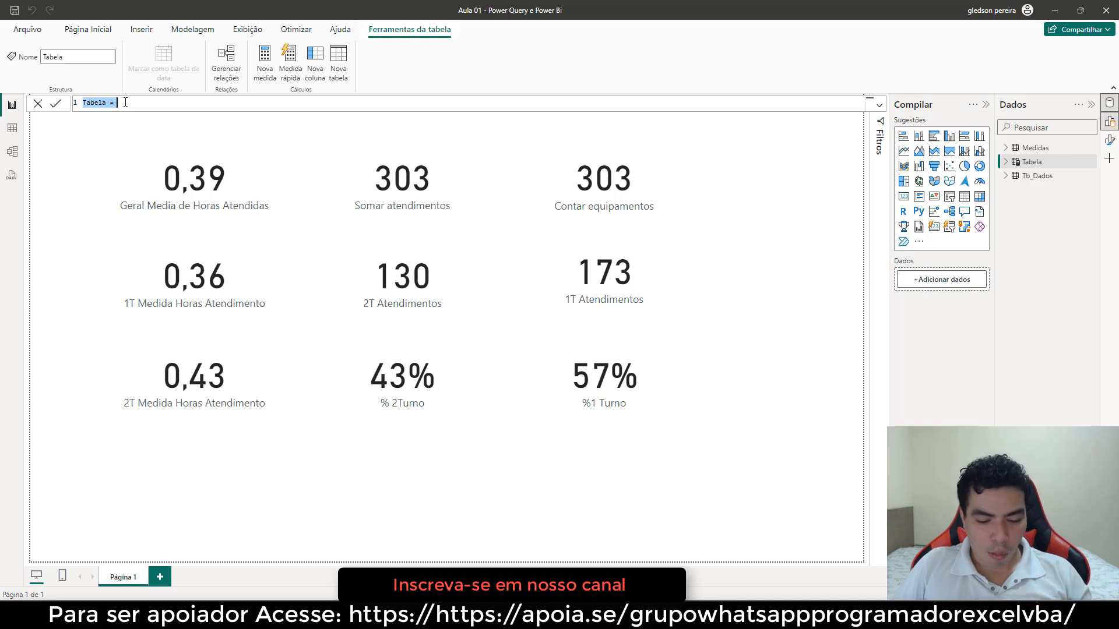
{"action": "type", "text": "d"}
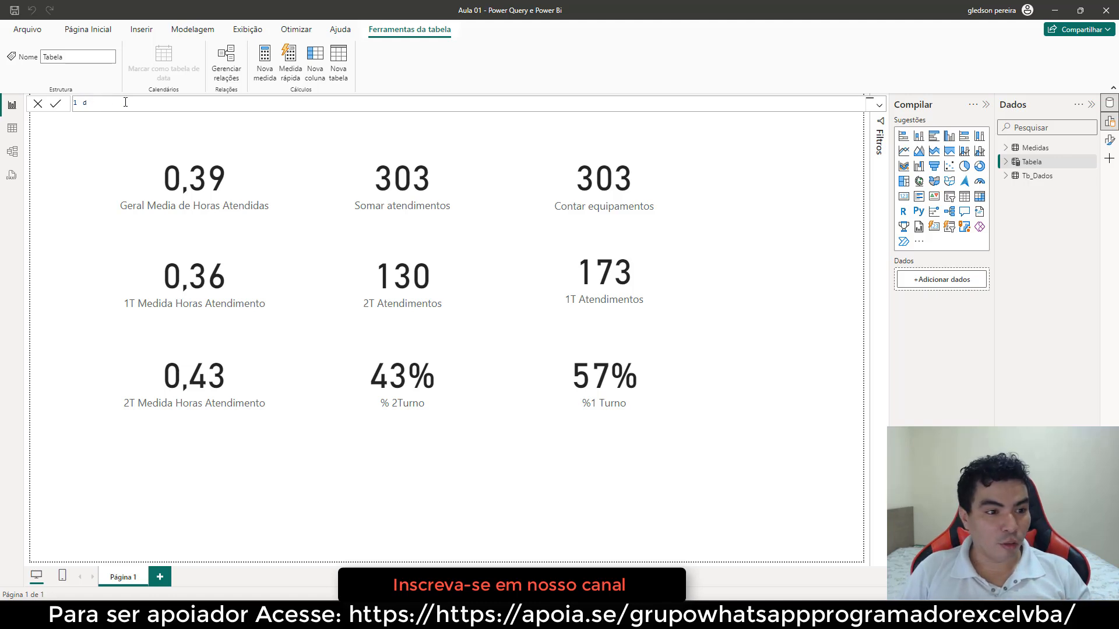
{"action": "type", "text": "Cale"}
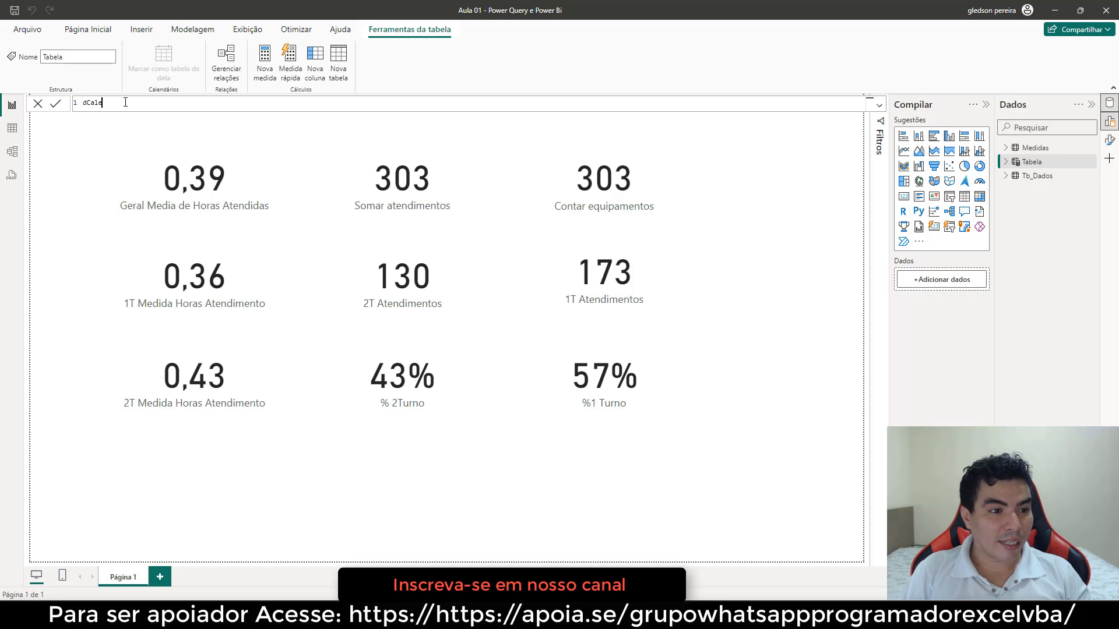
{"action": "type", "text": "ndario"}
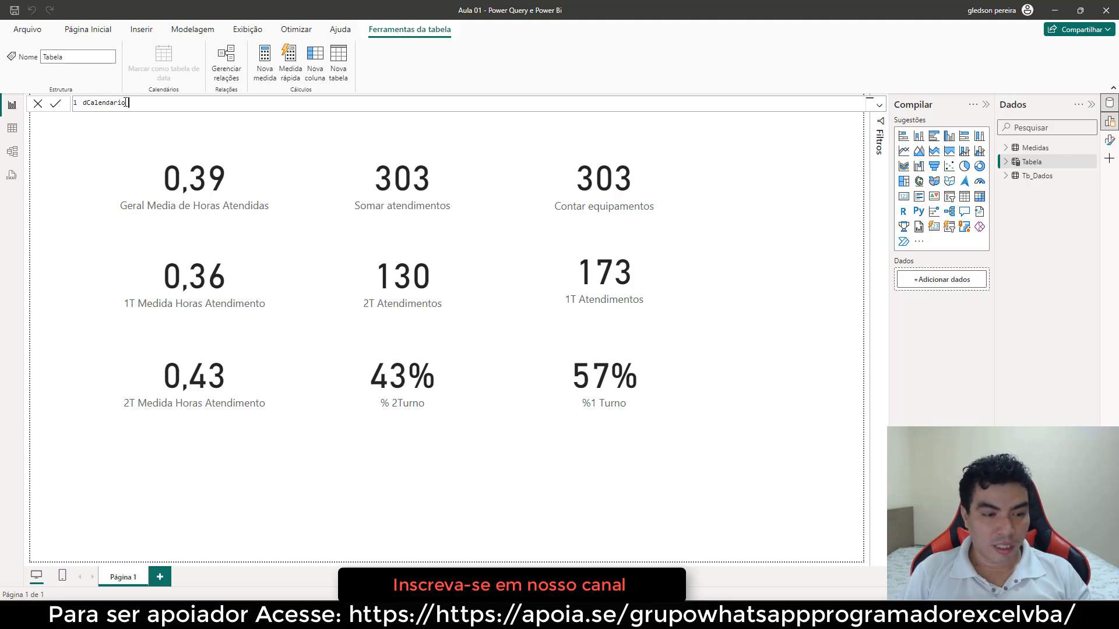
{"action": "type", "text": " = "}
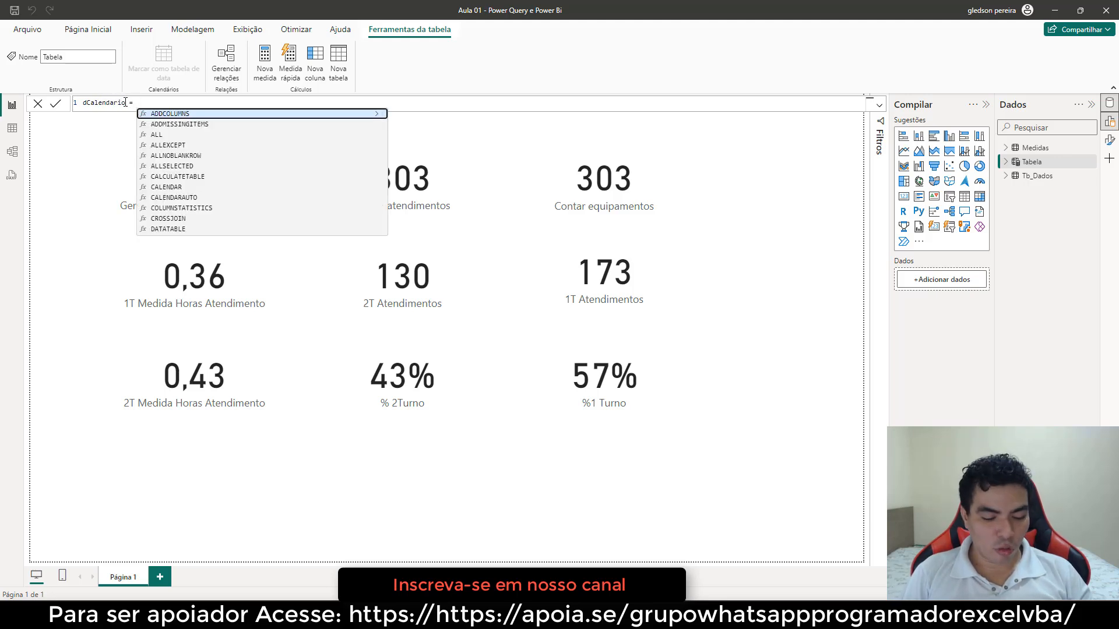
{"action": "type", "text": "cal"}
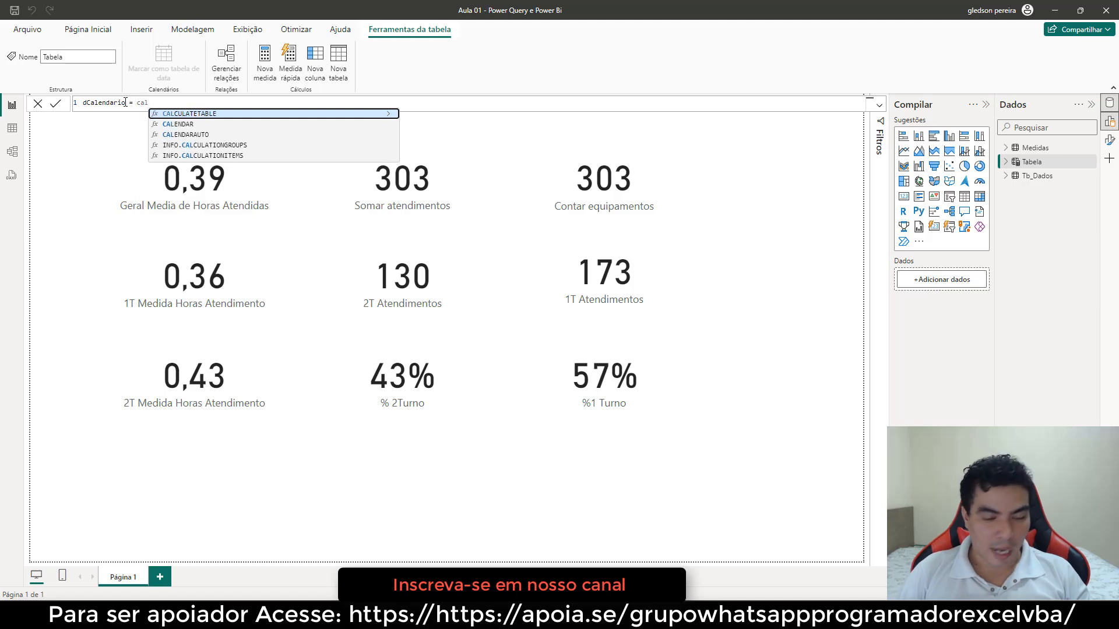
{"action": "key", "text": "Down"}
{"action": "key", "text": "Down"}
{"action": "key", "text": "Tab"}
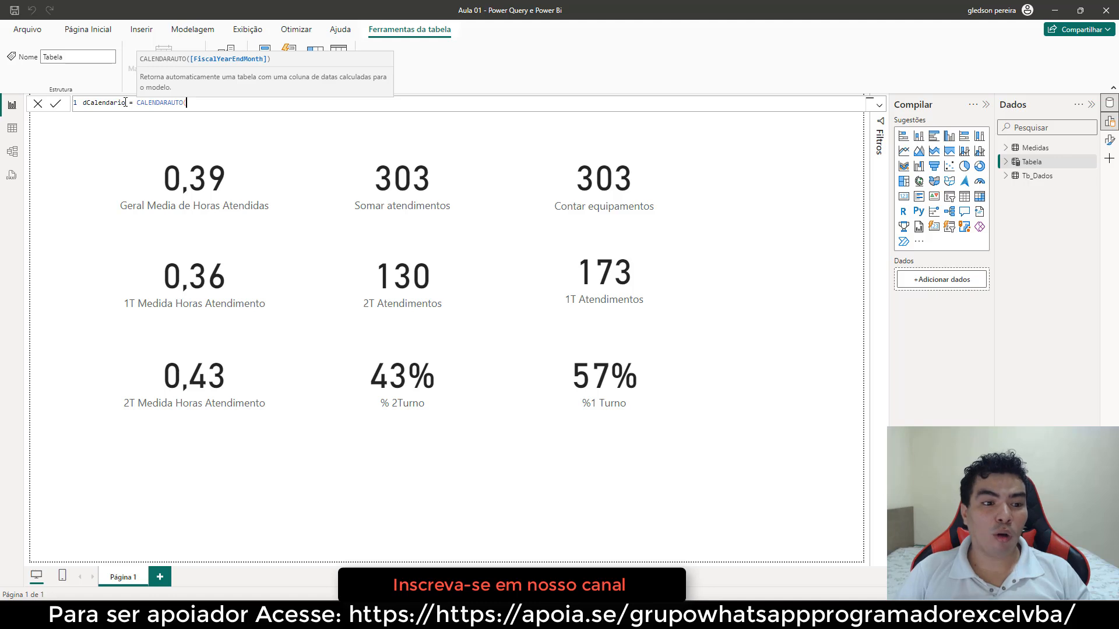
{"action": "type", "text": ")"}
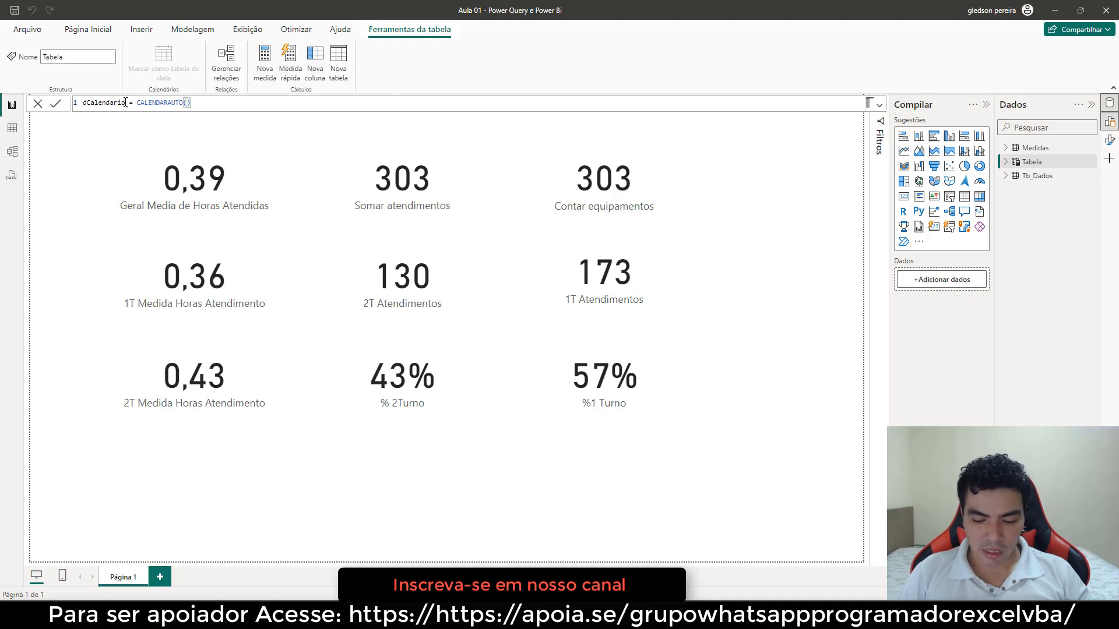
{"action": "key", "text": "Return"}
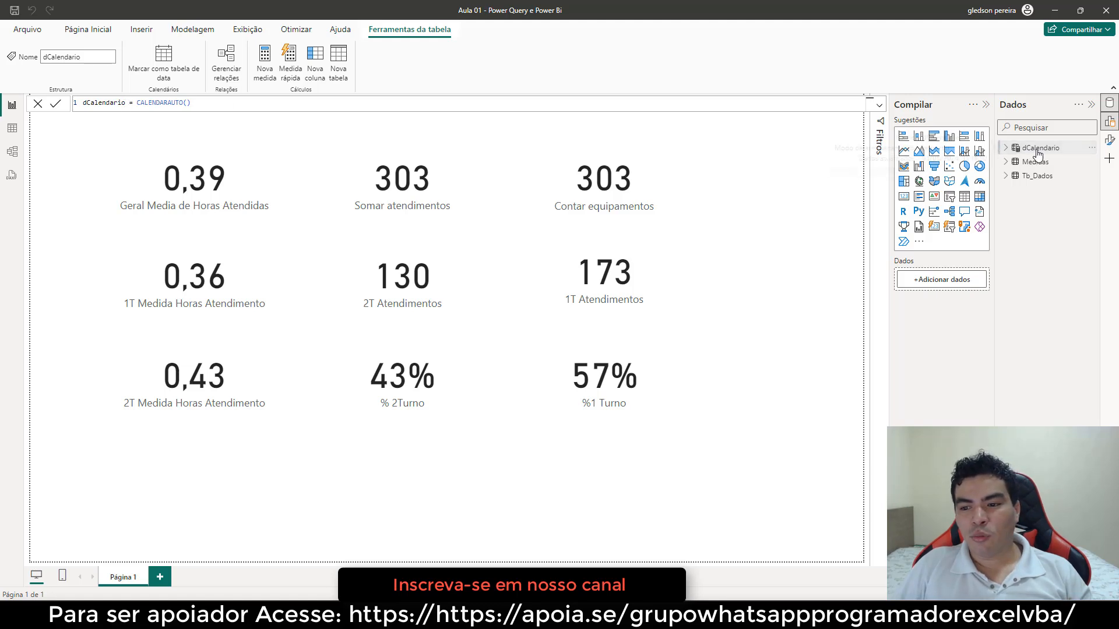
Expand the dCalendario table's Date field down to the levels of its date hierarchy
{"action": "left_click", "coordinate": [1006, 148]}
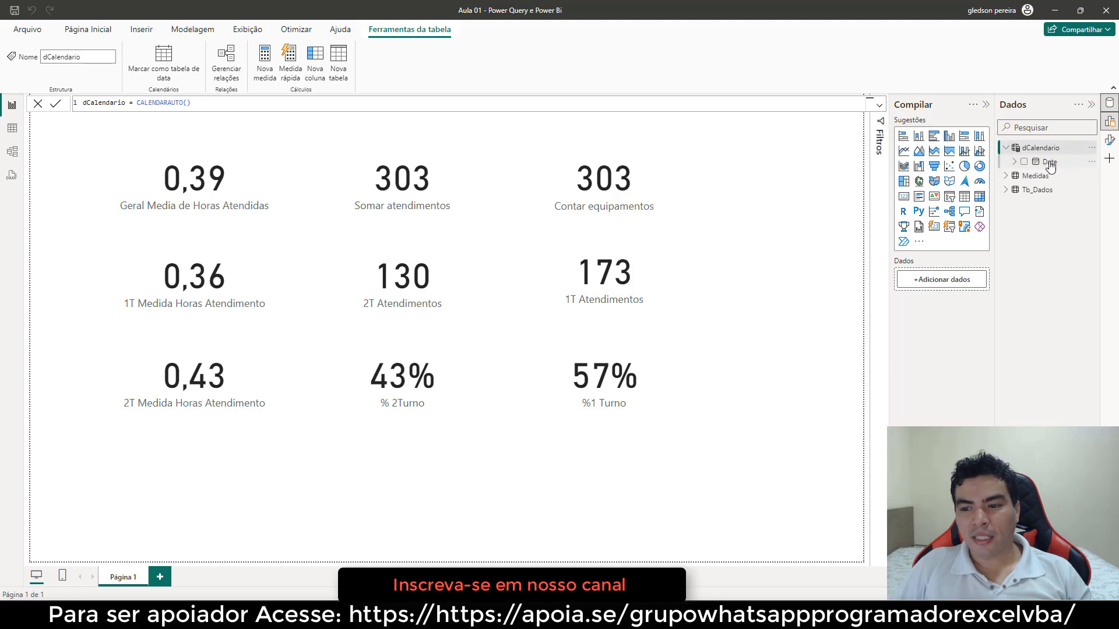
{"action": "left_click", "coordinate": [1014, 162]}
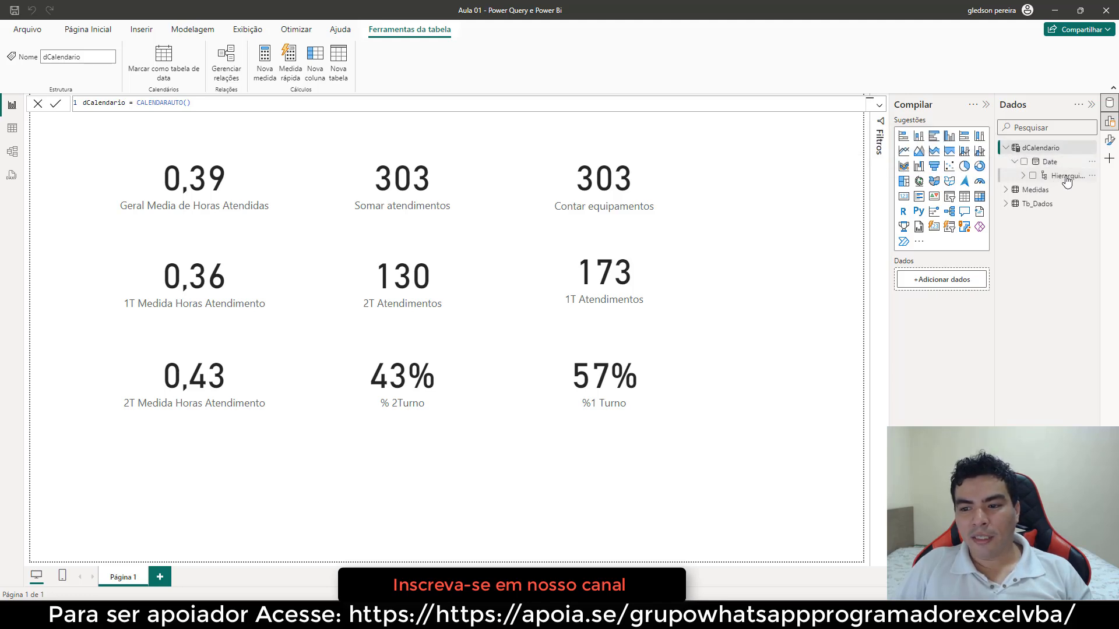
{"action": "left_click", "coordinate": [1023, 176]}
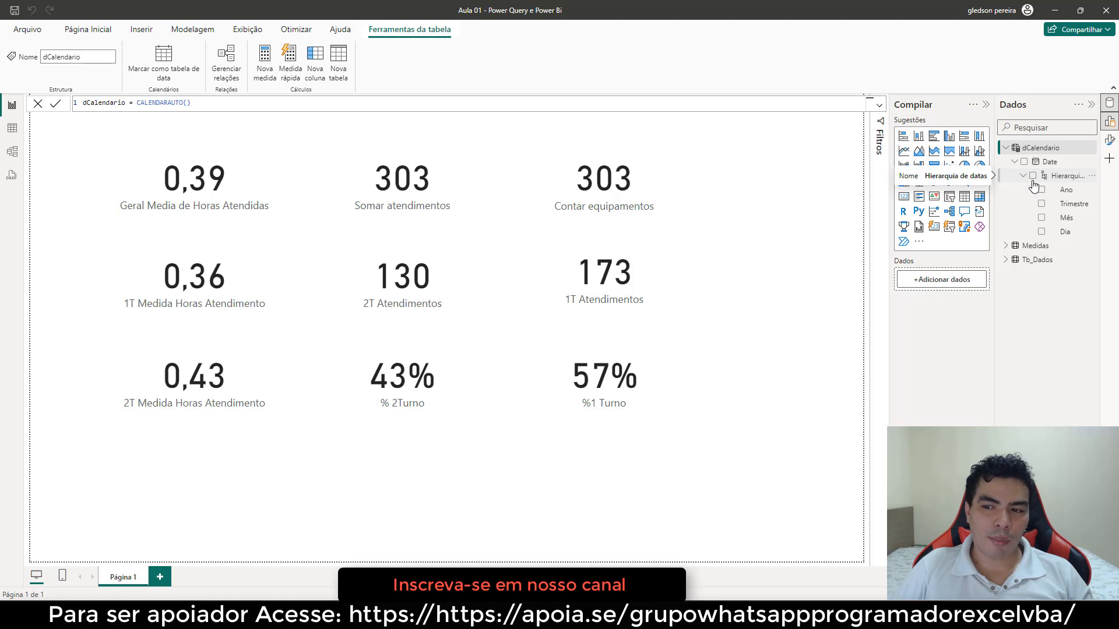
Show the dCalendario table's data and comment out CALENDARAUTO() in its formula with //
{"action": "left_click", "coordinate": [13, 133]}
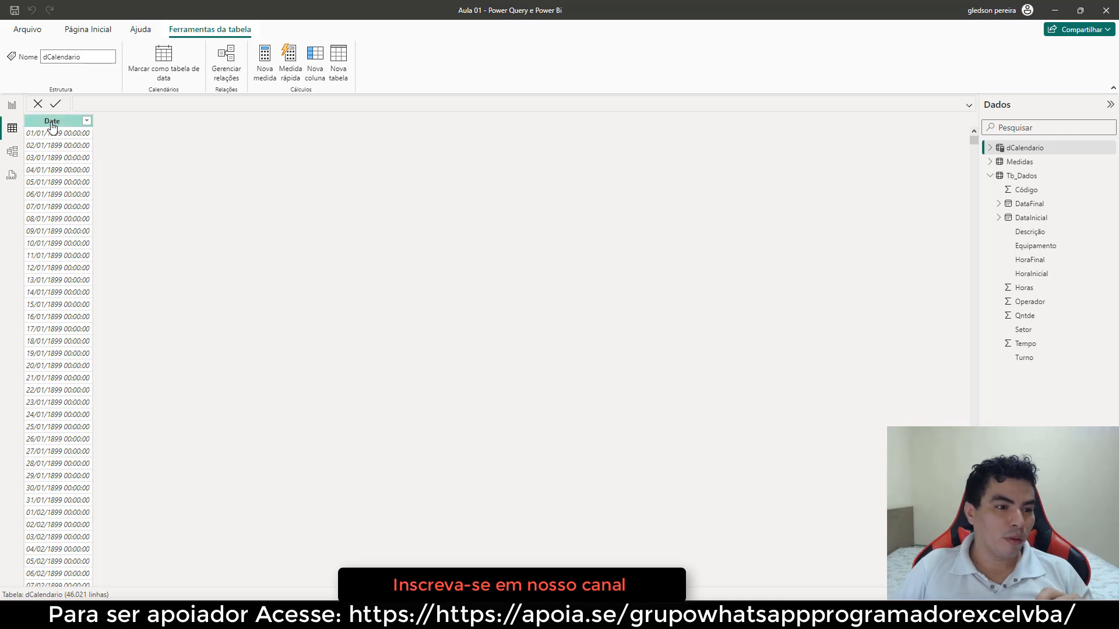
{"action": "left_click", "coordinate": [55, 122]}
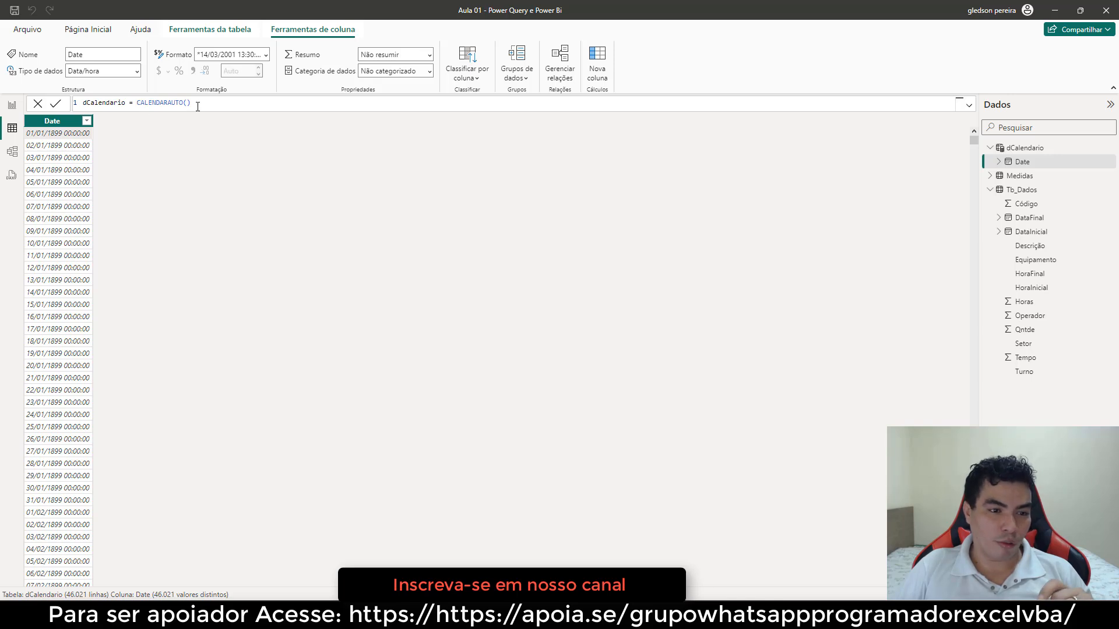
{"action": "left_click_drag", "start_coordinate": [134, 103], "coordinate": [193, 104]}
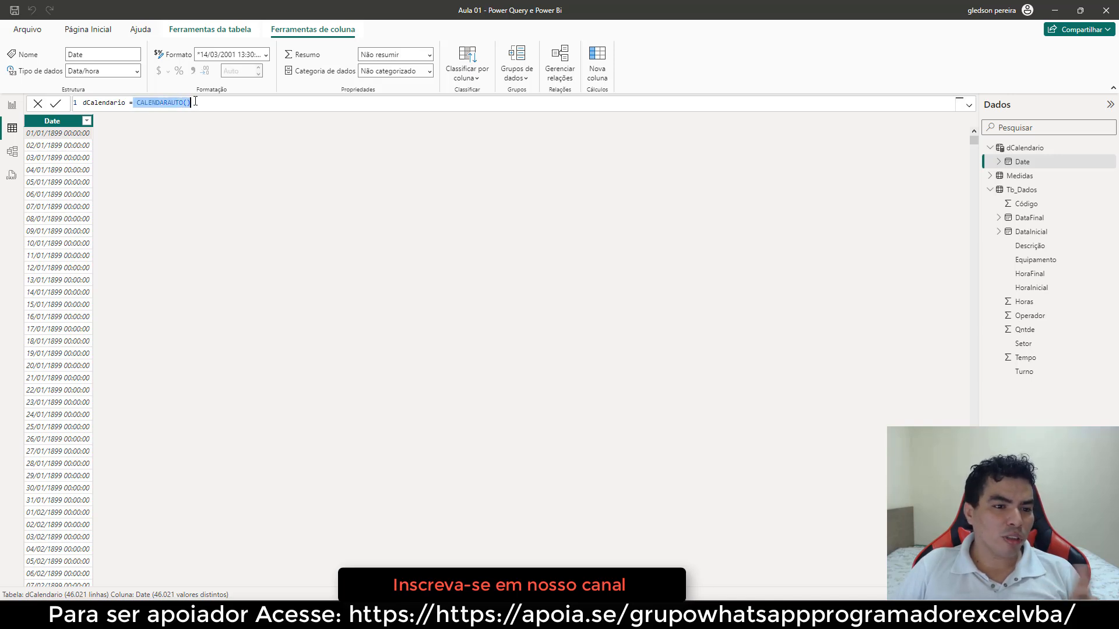
{"action": "left_click", "coordinate": [136, 103]}
{"action": "double_click", "coordinate": [137, 104]}
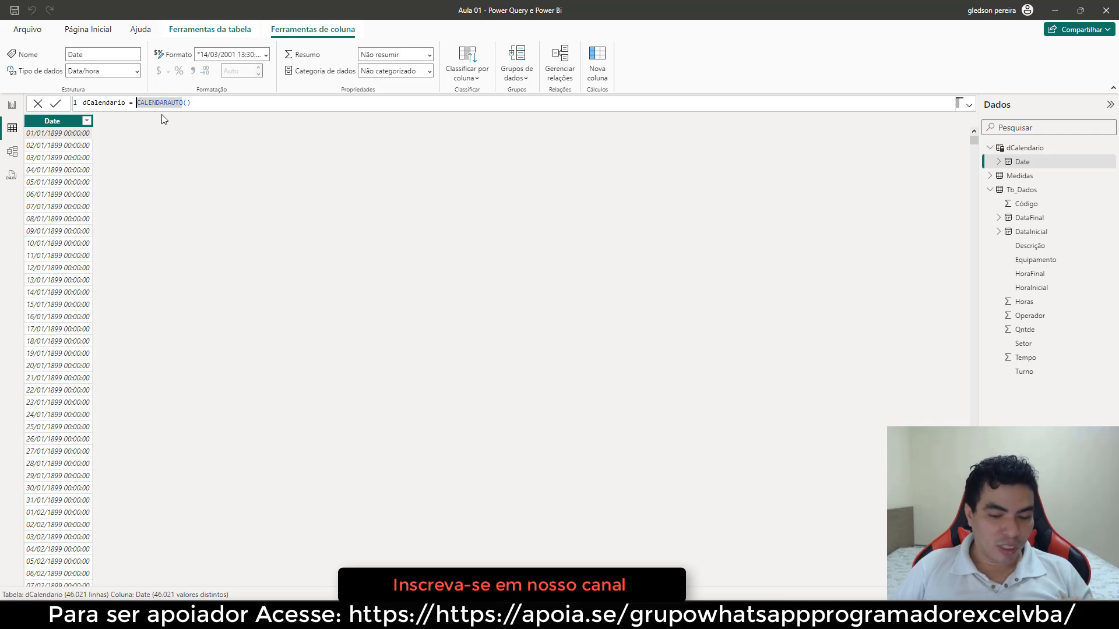
{"action": "type", "text": "/"}
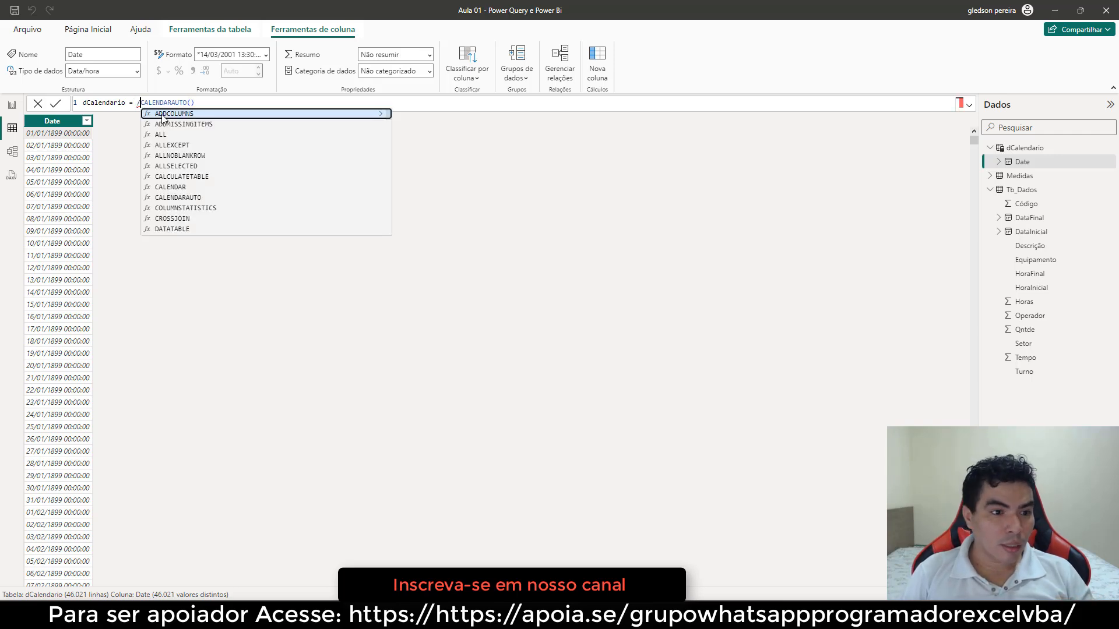
{"action": "type", "text": "/"}
{"action": "left_click", "coordinate": [207, 103]}
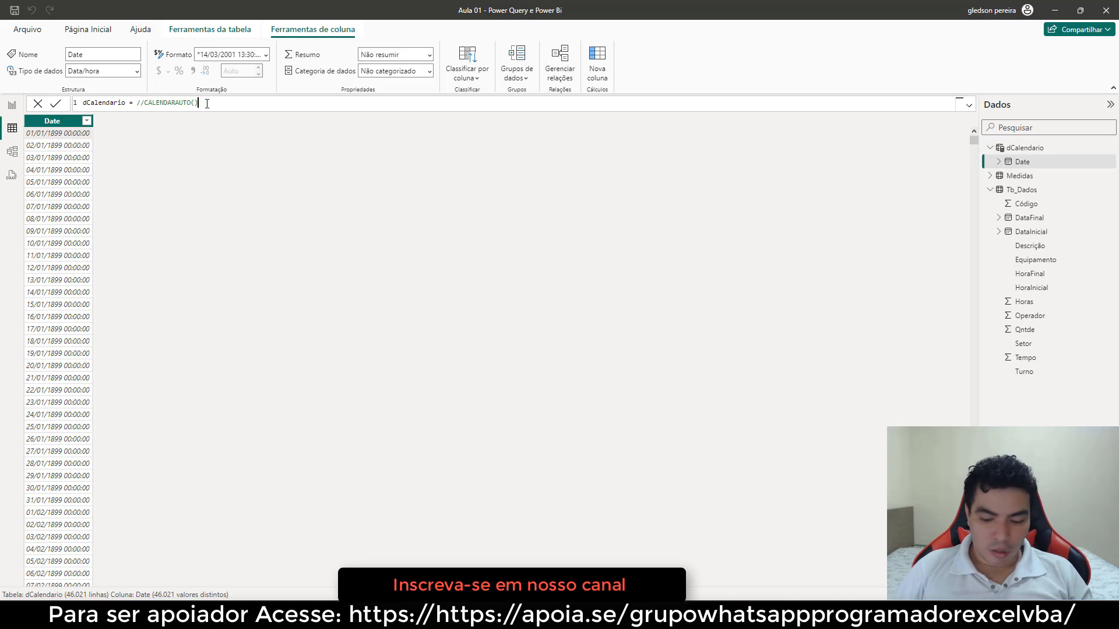
Add four blank lines below the commented formula and start a CALENDAR function on line 2
{"action": "key", "text": "shift+Return"}
{"action": "key", "text": "shift+Return"}
{"action": "key", "text": "shift+Return"}
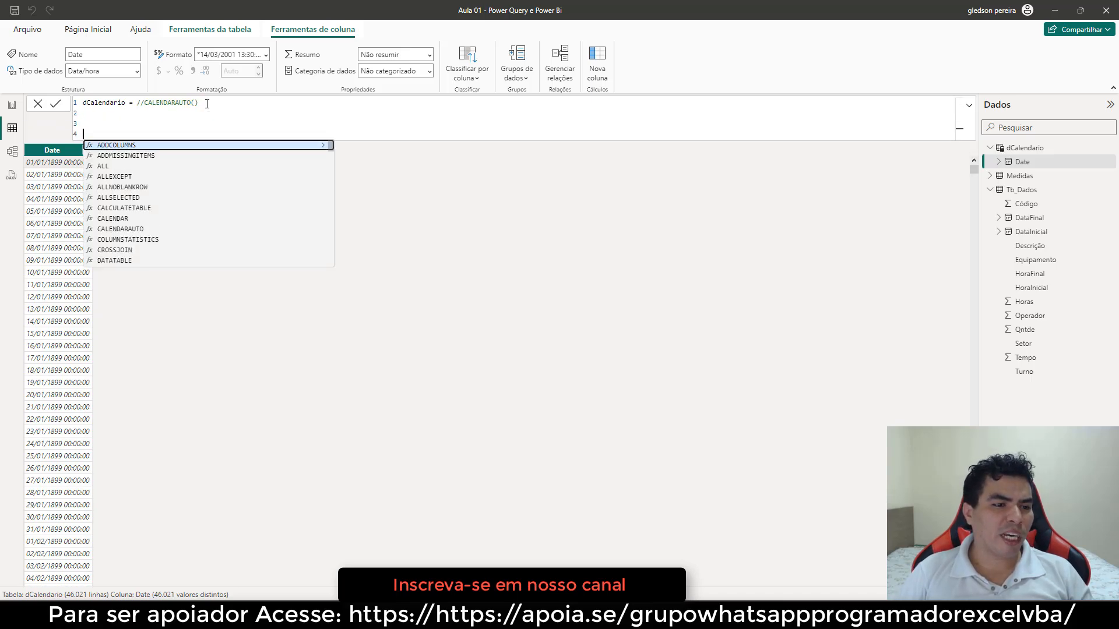
{"action": "key", "text": "shift+Return"}
{"action": "left_click", "coordinate": [128, 115]}
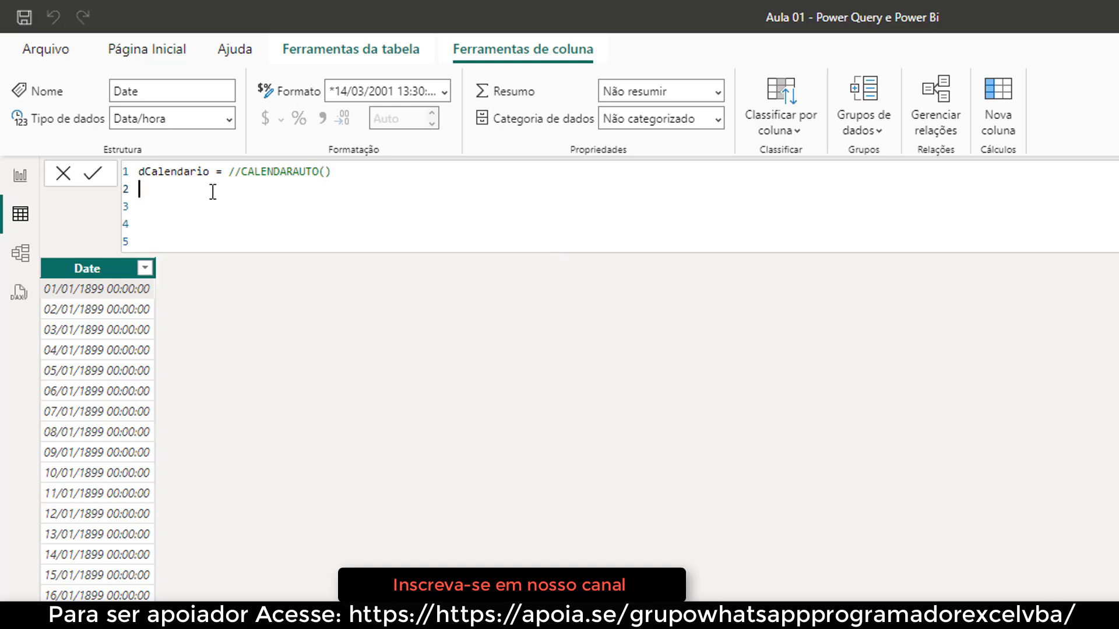
{"action": "type", "text": "cal"}
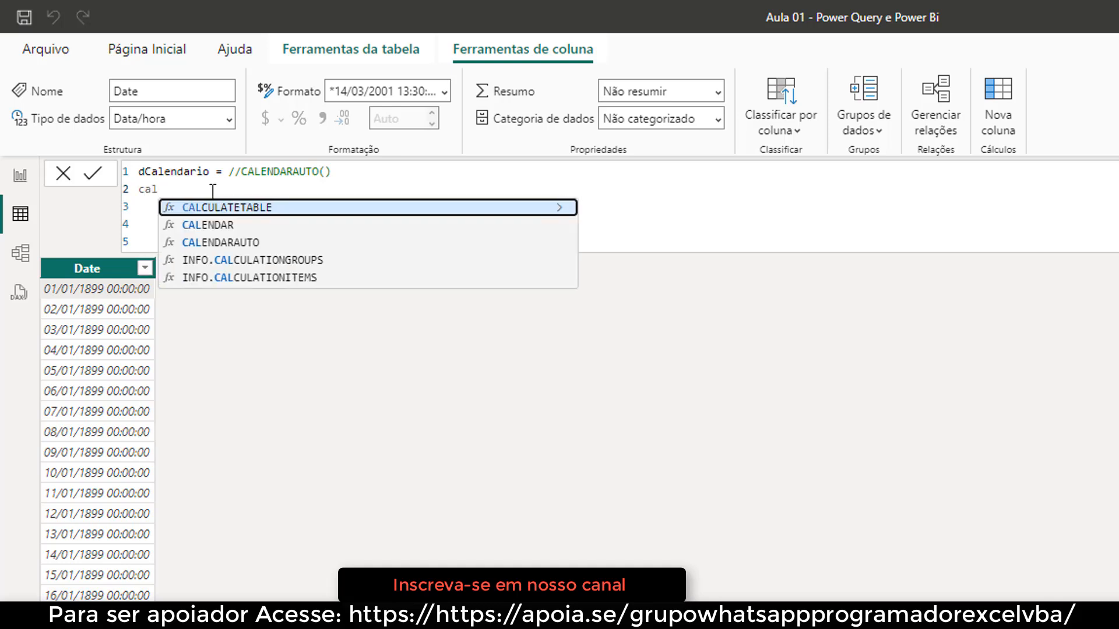
{"action": "key", "text": "Down"}
{"action": "key", "text": "Tab"}
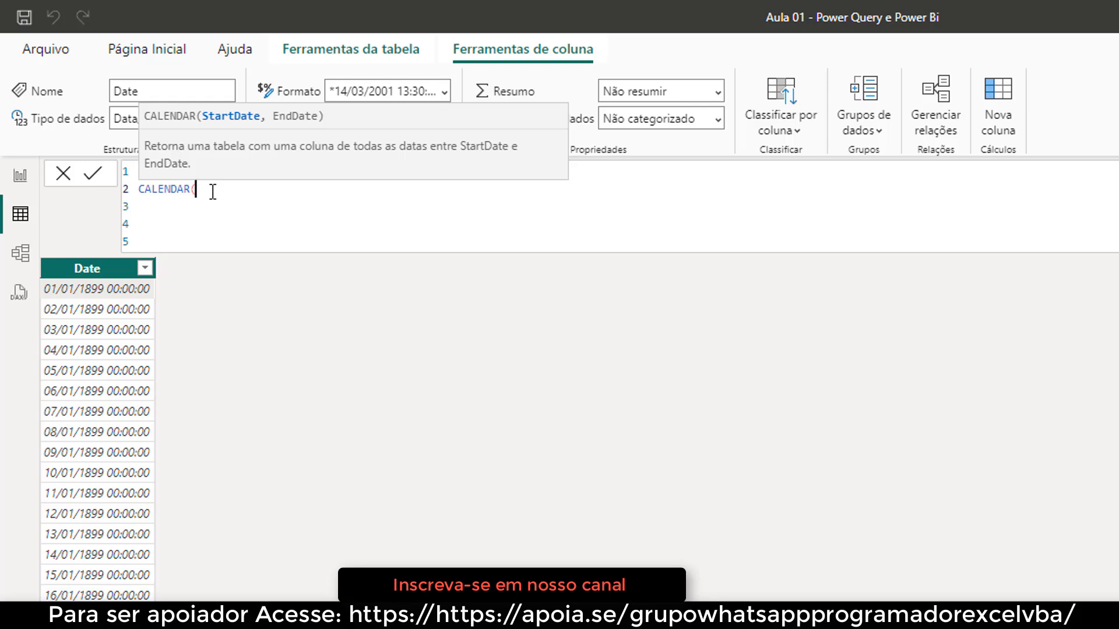
Enter DATE(2024,01,01) as the start date of the CALENDAR function
{"action": "type", "text": "dat"}
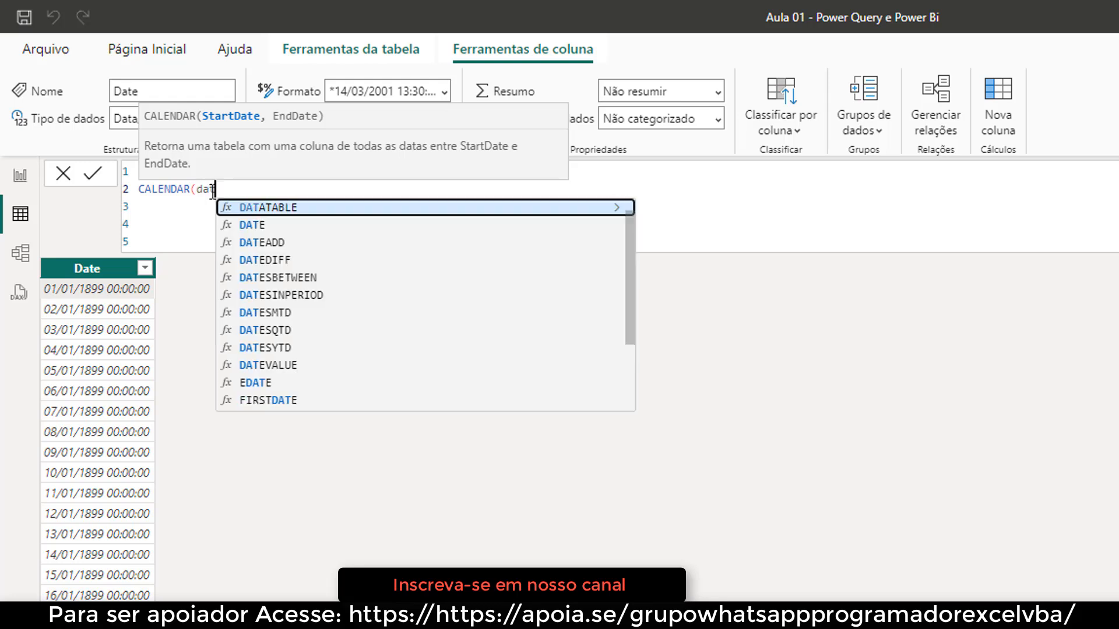
{"action": "key", "text": "Down"}
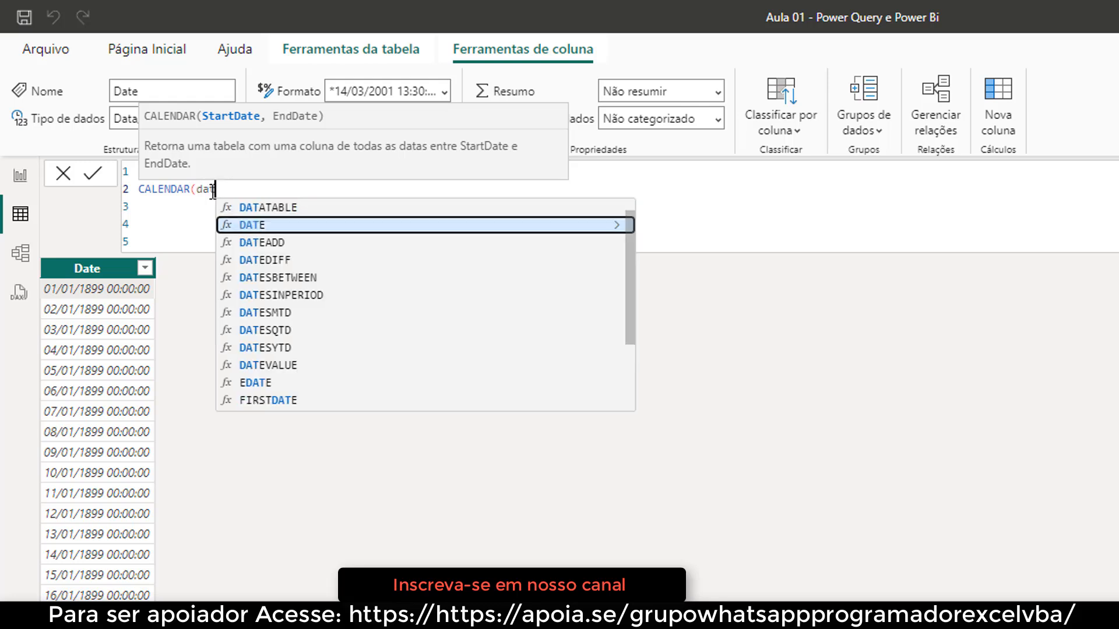
{"action": "key", "text": "Tab"}
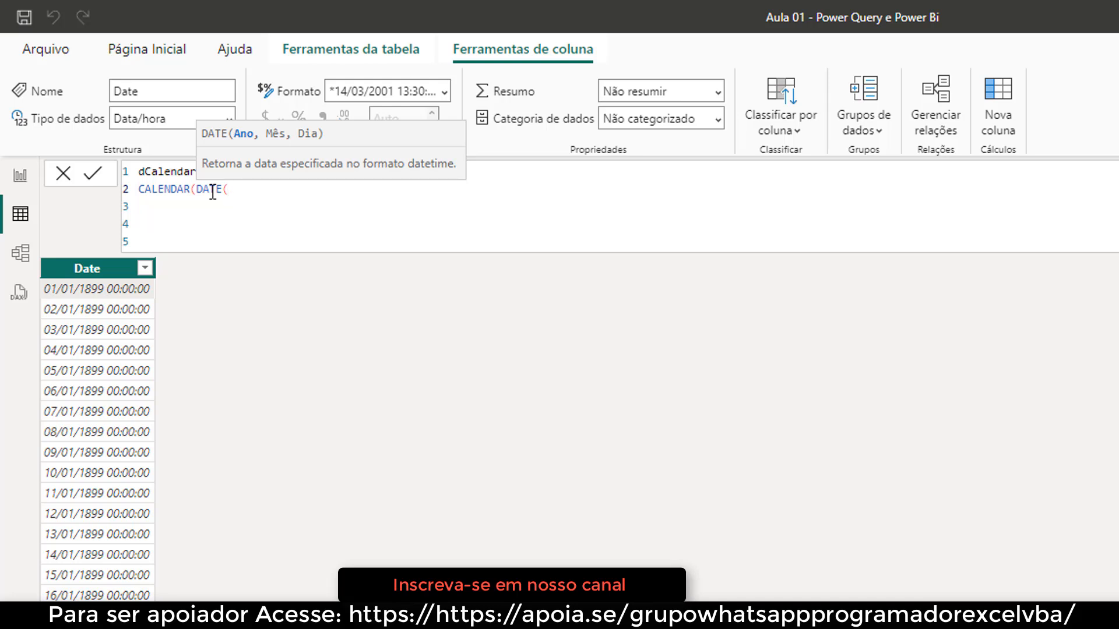
{"action": "type", "text": "2024,01,01"}
{"action": "type", "text": ")"}
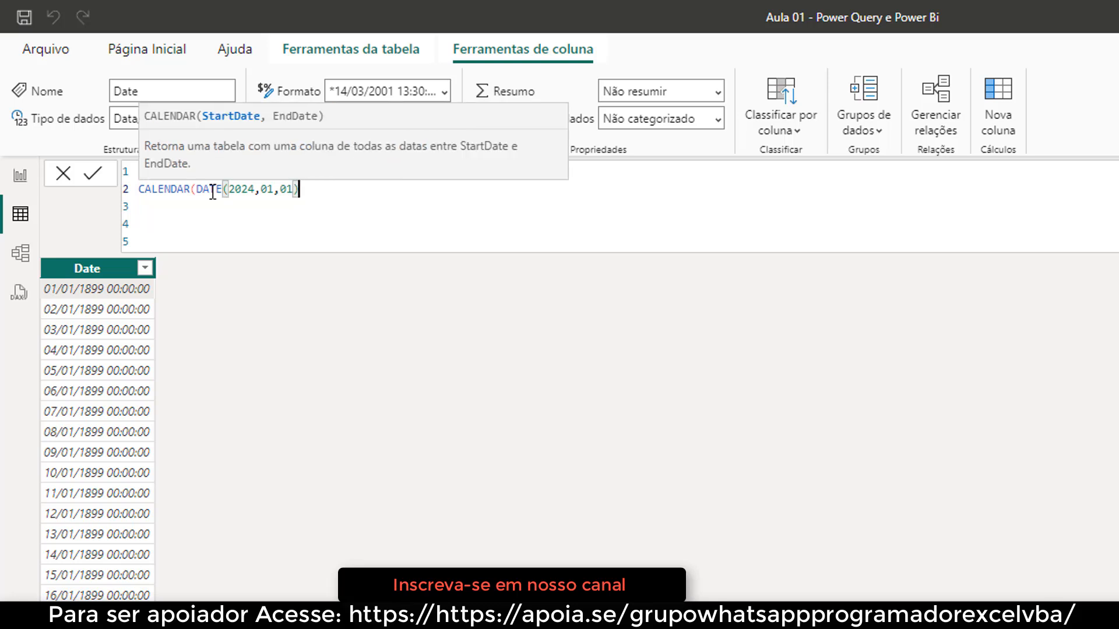
Enter DATE(2024,12,31) as the CALENDAR function's end date, close the function and apply the formula
{"action": "type", "text": ", dat"}
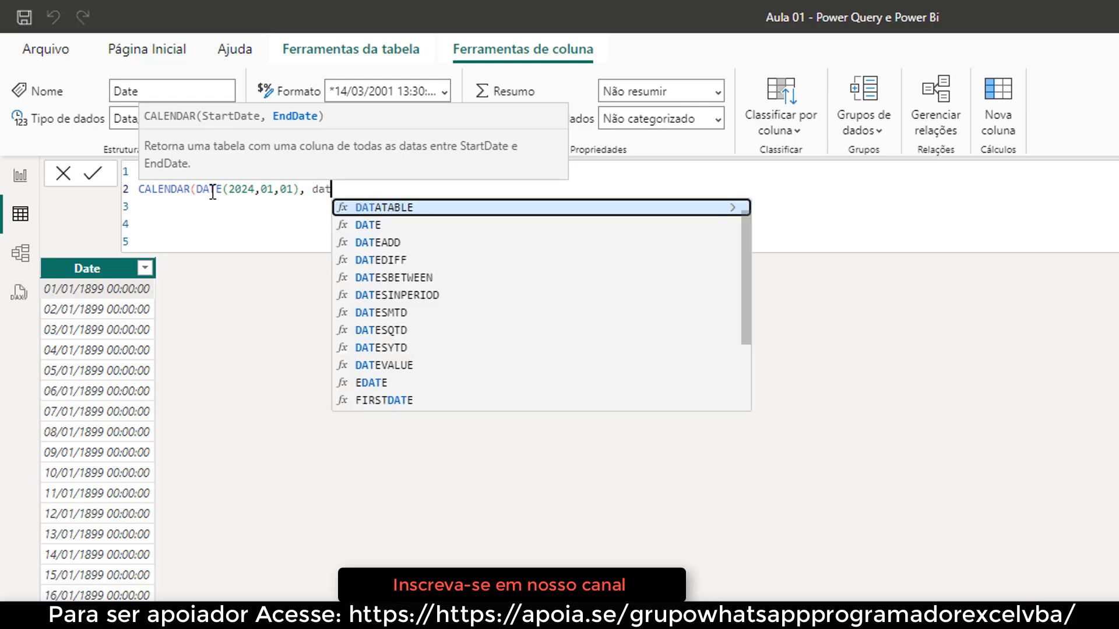
{"action": "key", "text": "Down"}
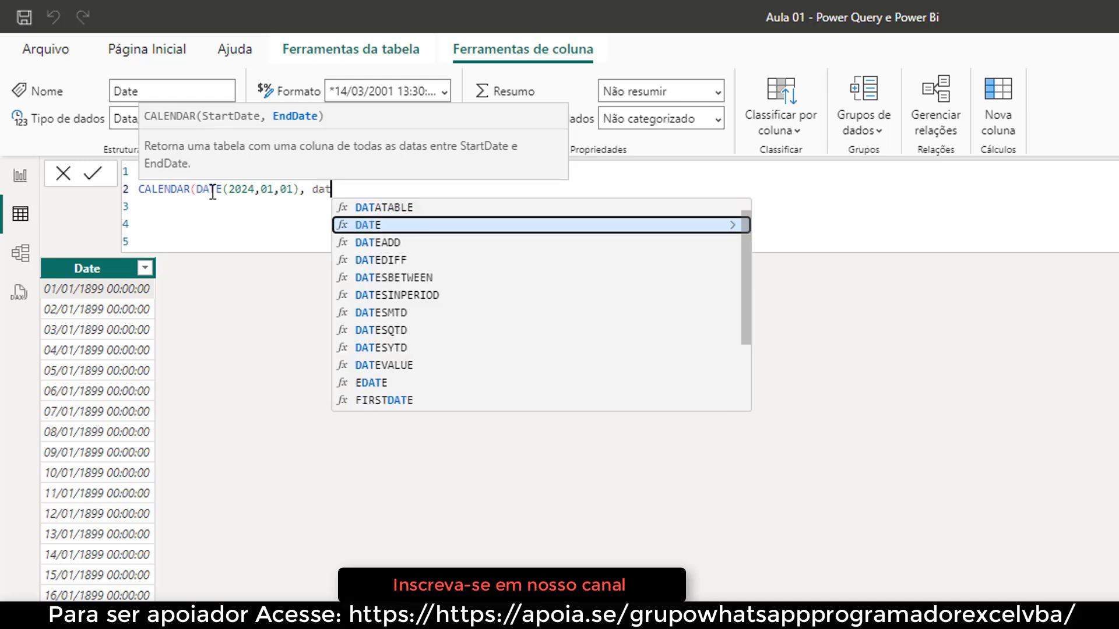
{"action": "key", "text": "Tab"}
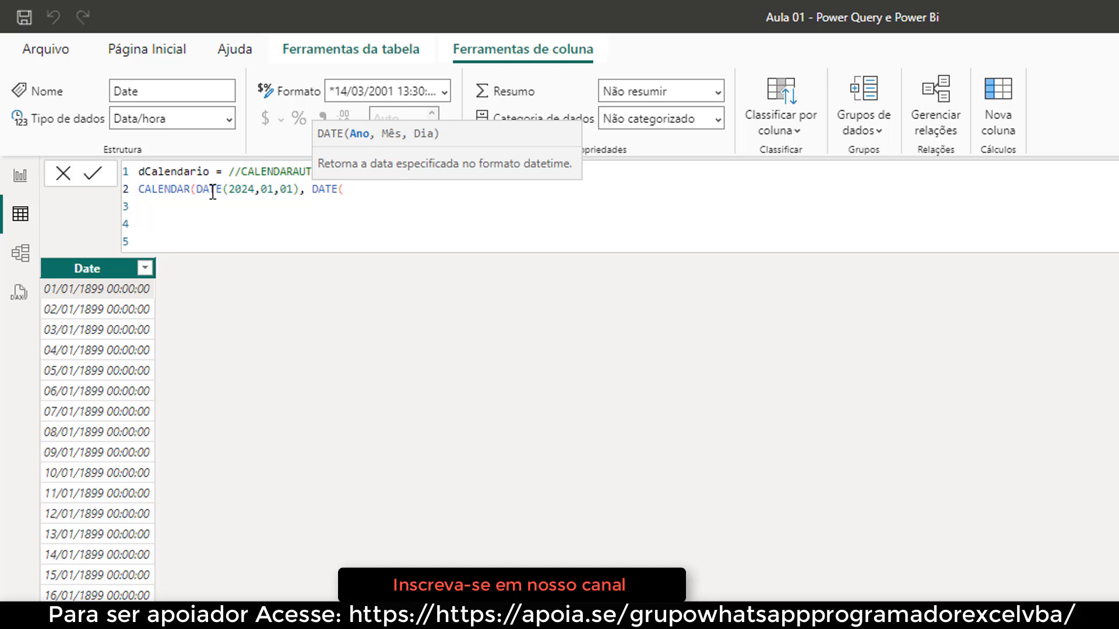
{"action": "type", "text": "2024,12,31)"}
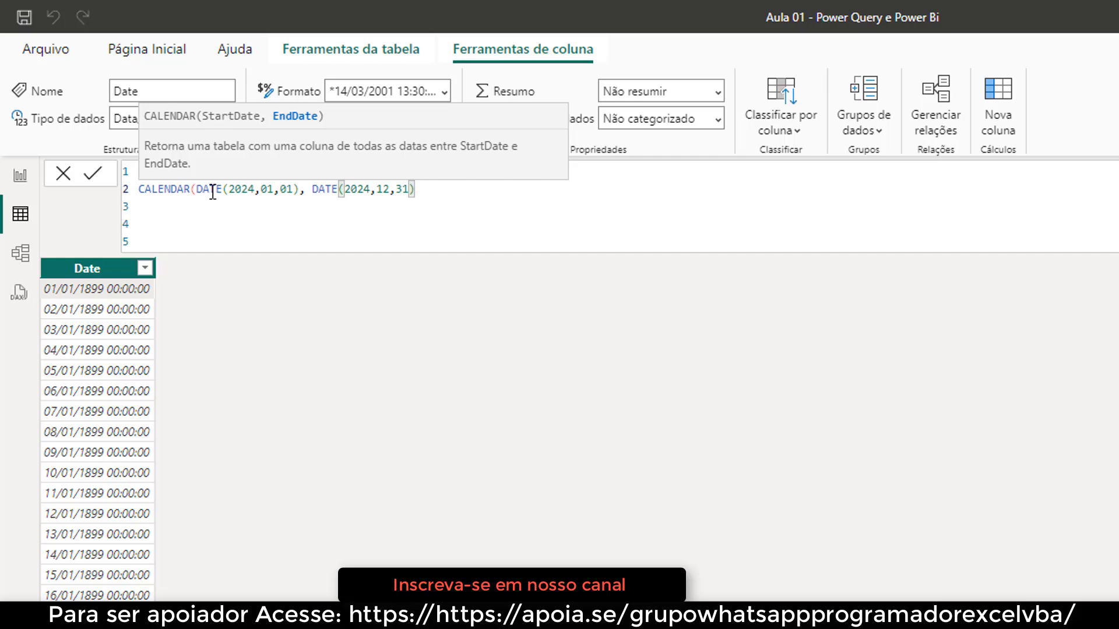
{"action": "type", "text": ")"}
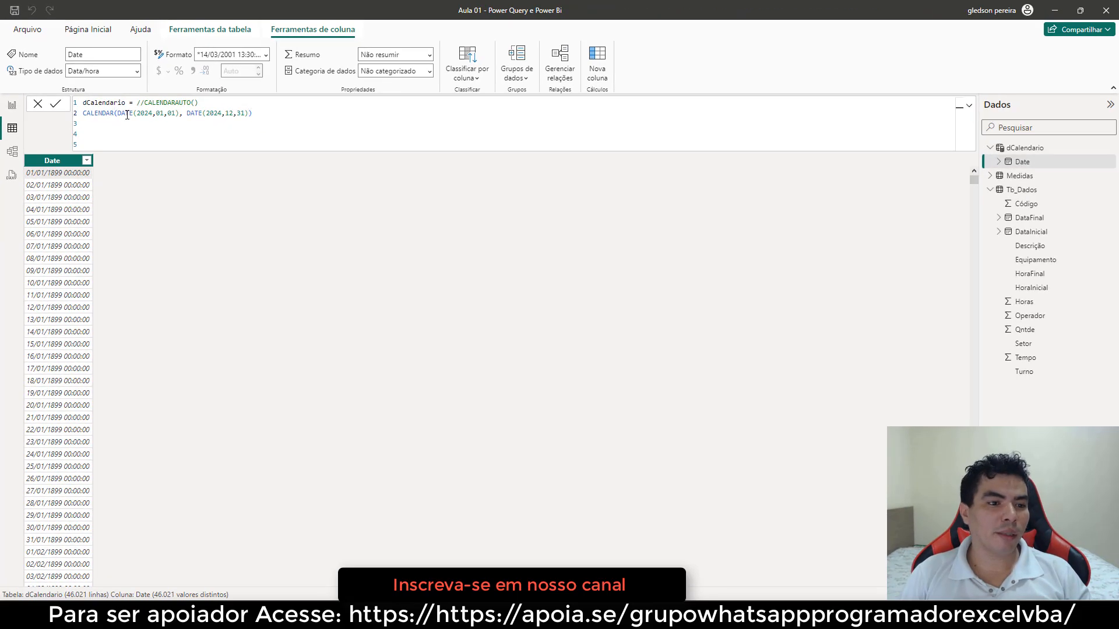
{"action": "key", "text": "Return"}
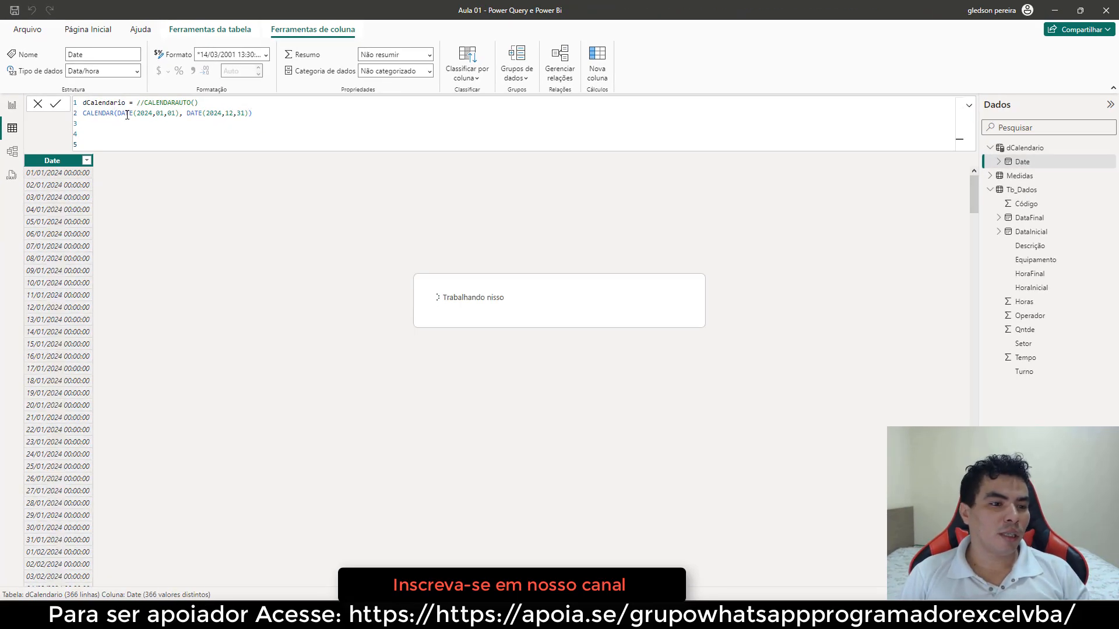
Look through the Date column's list of filter values and close it without filtering
{"action": "left_click", "coordinate": [86, 161]}
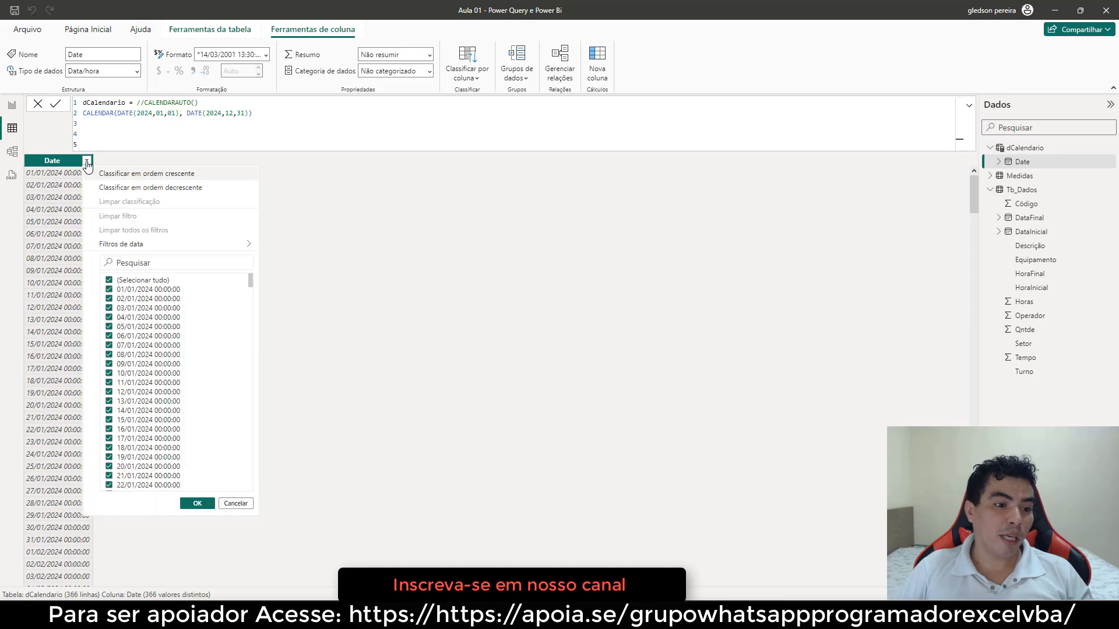
{"action": "left_click_drag", "start_coordinate": [252, 288], "coordinate": [256, 474]}
{"action": "left_click", "coordinate": [321, 383]}
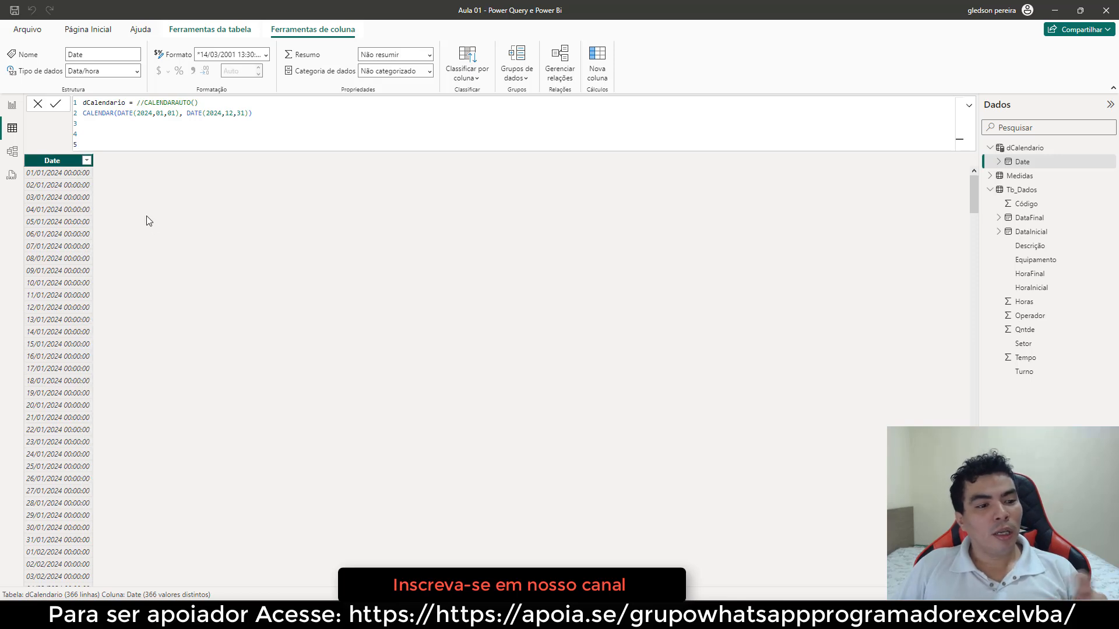
Add a column named Dia e Mes to the dCalendario table and start its formula with the FORMAT function
{"action": "left_click", "coordinate": [967, 107]}
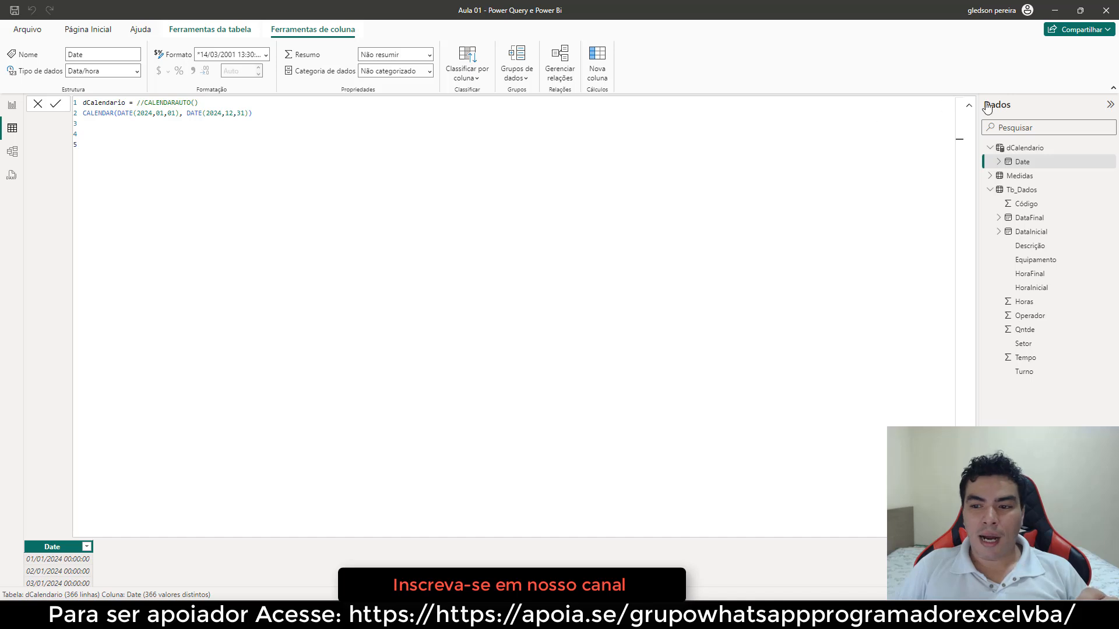
{"action": "left_click", "coordinate": [969, 105]}
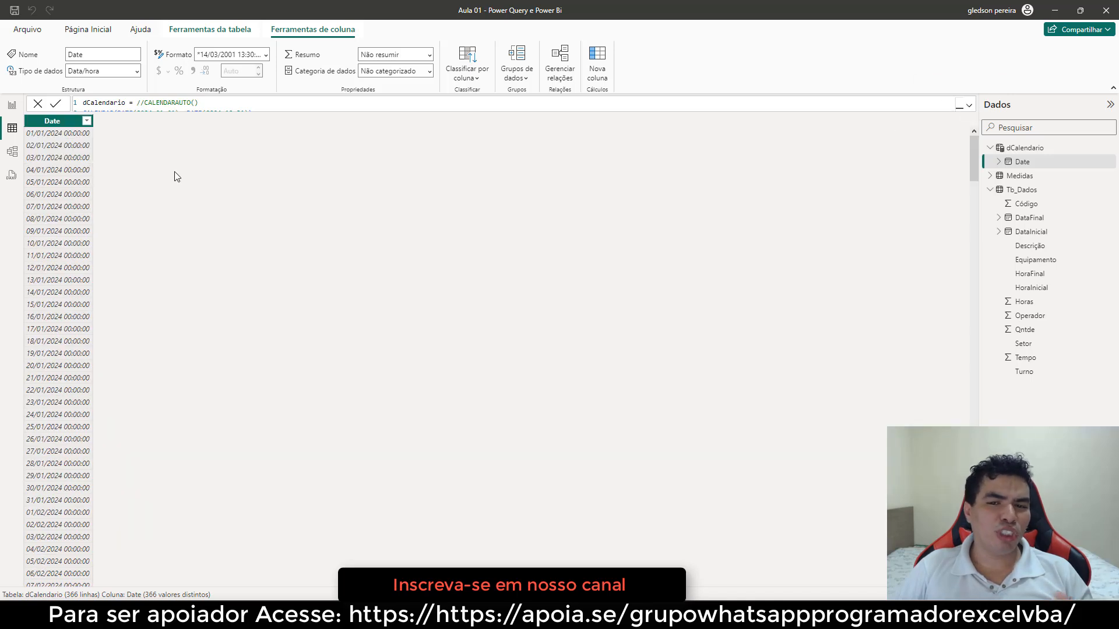
{"action": "right_click", "coordinate": [72, 126]}
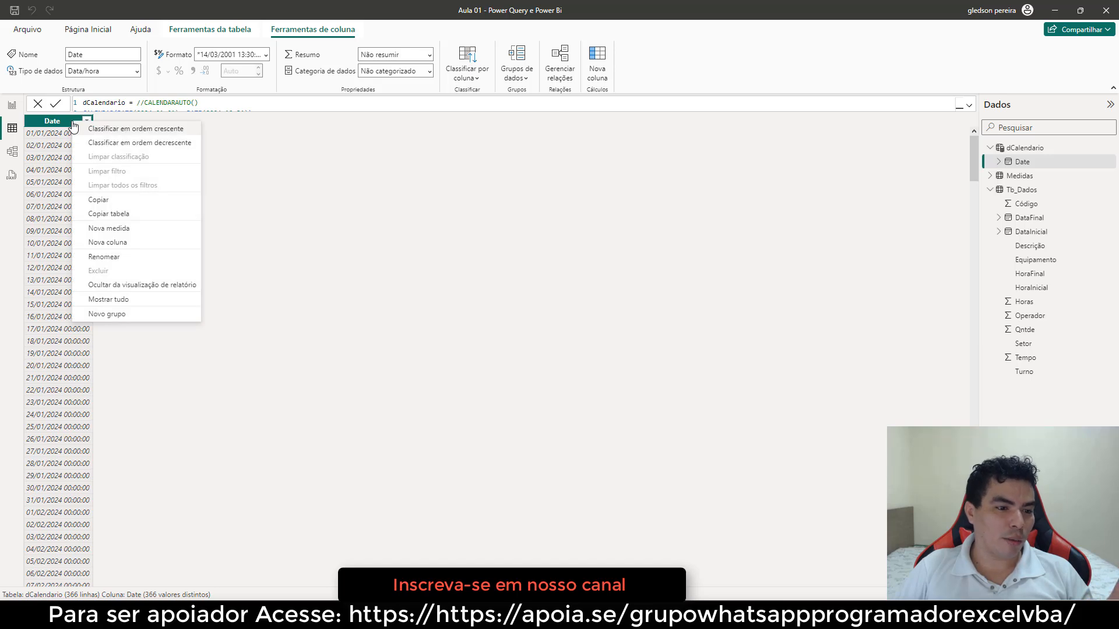
{"action": "left_click", "coordinate": [133, 244]}
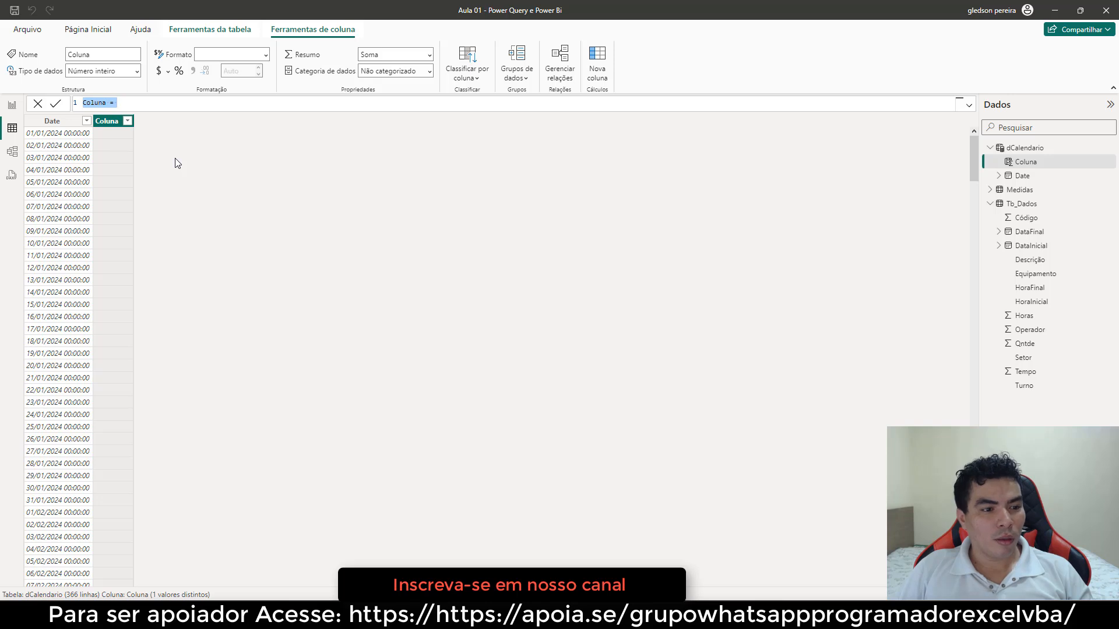
{"action": "type", "text": "Dia e Mes"}
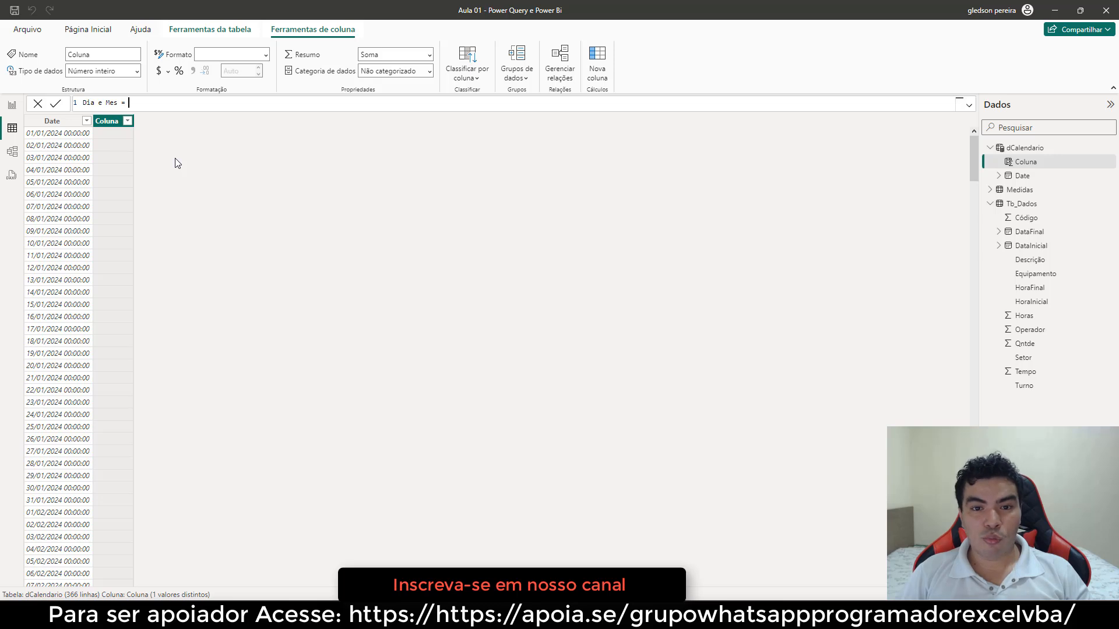
{"action": "type", "text": "Fo"}
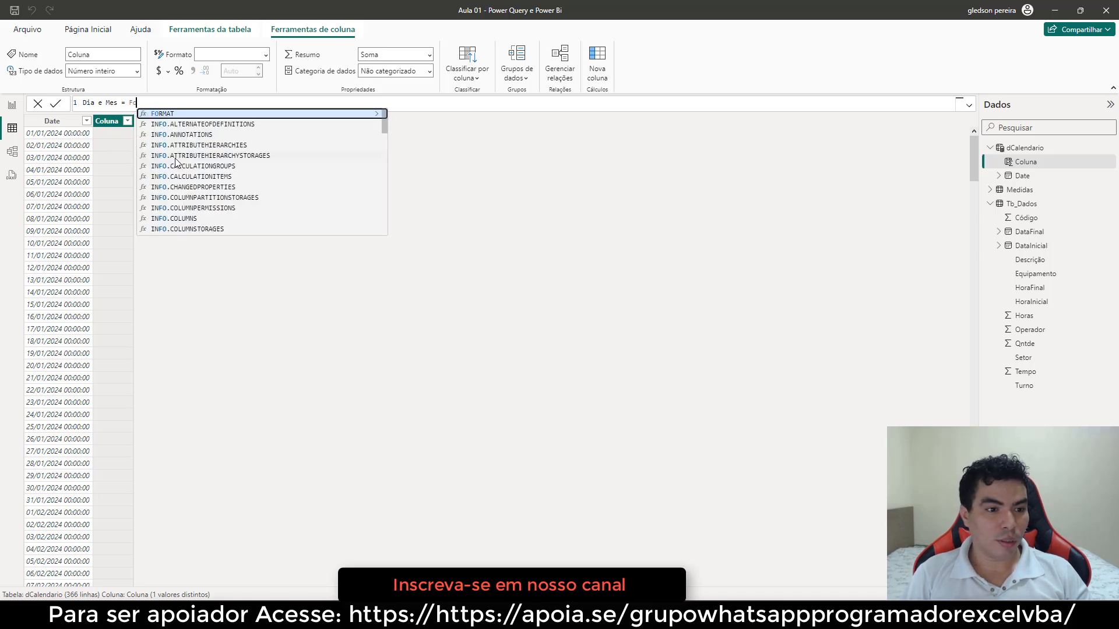
{"action": "key", "text": "Tab"}
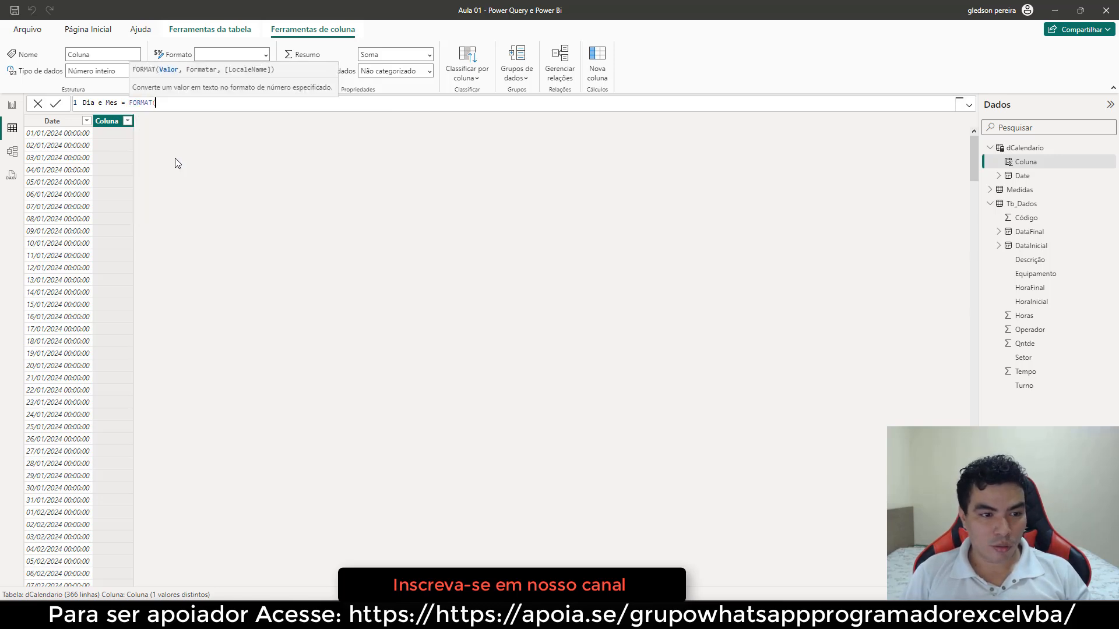
Enter dCalendario[Date] as the value argument of the FORMAT function
{"action": "type", "text": "cl"}
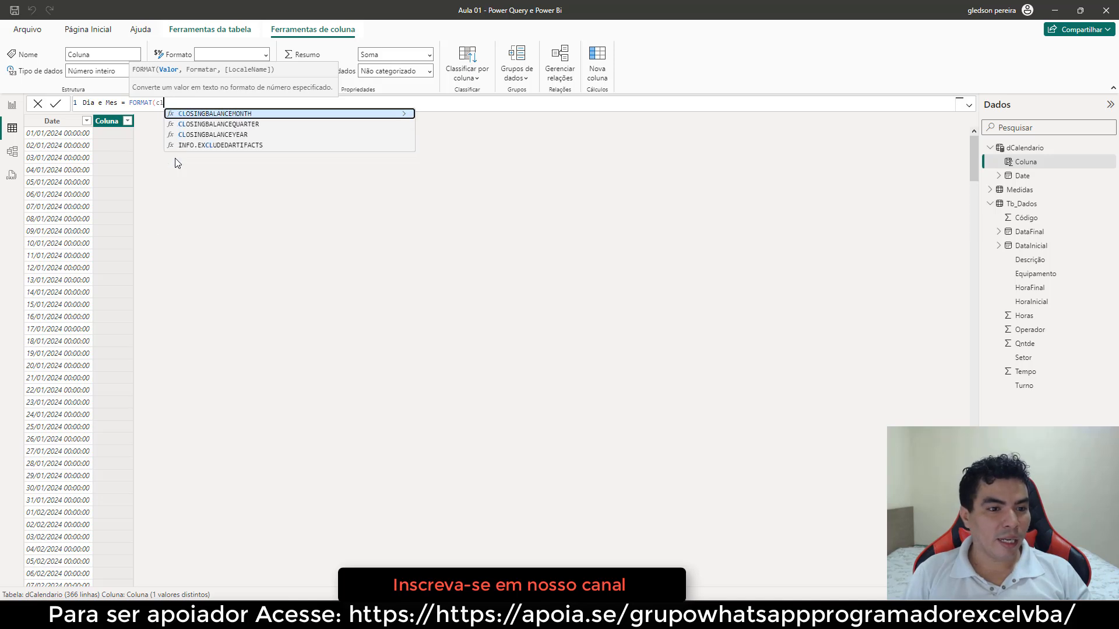
{"action": "key", "text": "BackSpace"}
{"action": "key", "text": "BackSpace"}
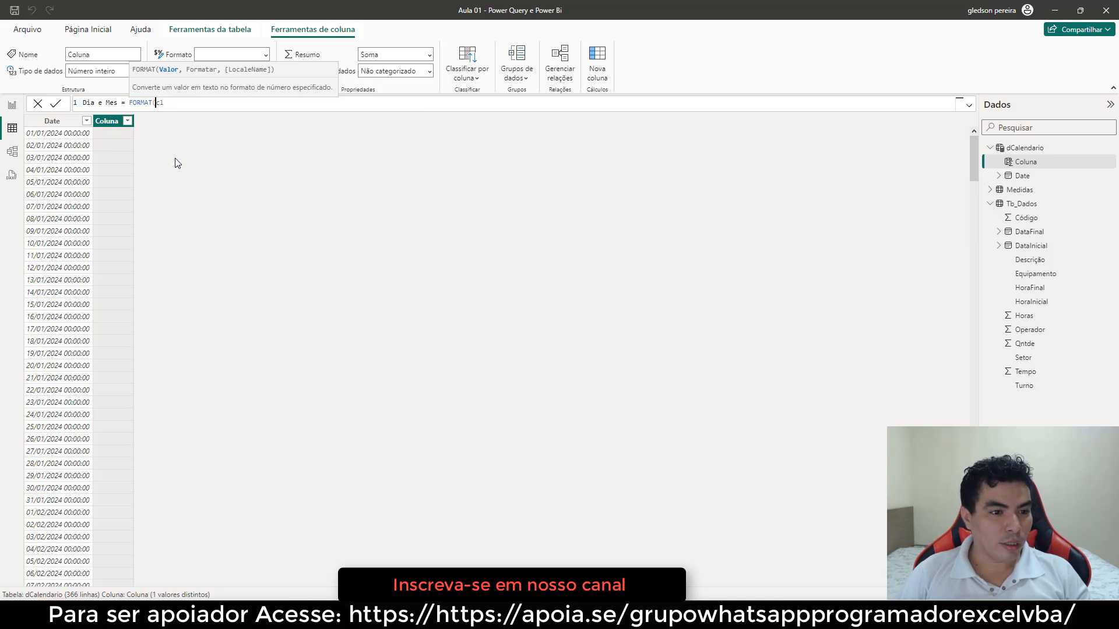
{"action": "type", "text": "d"}
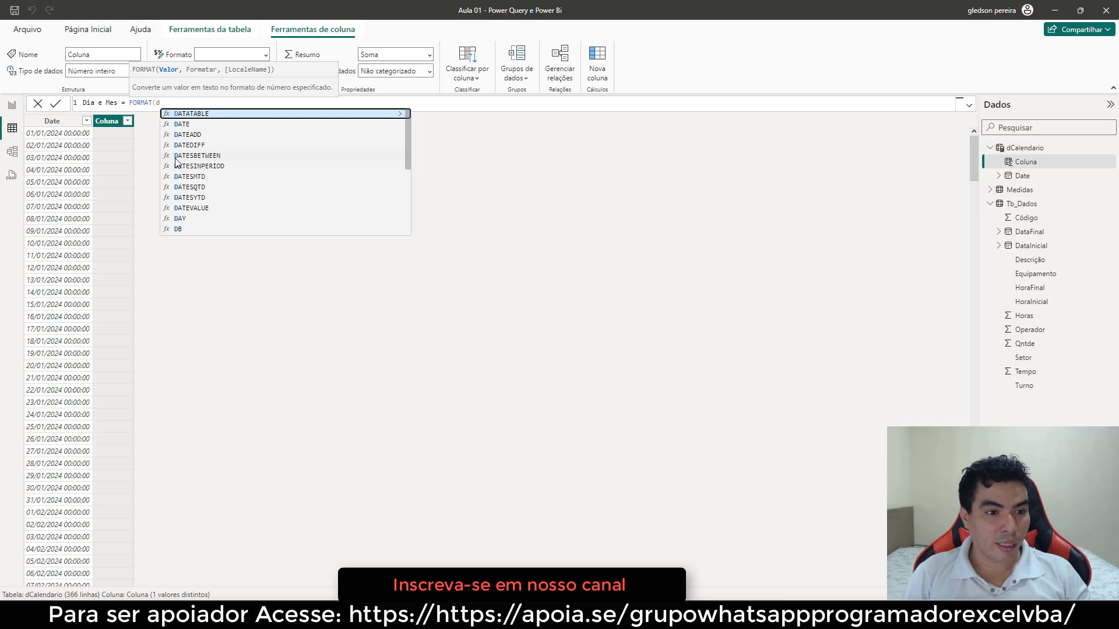
{"action": "type", "text": "cal"}
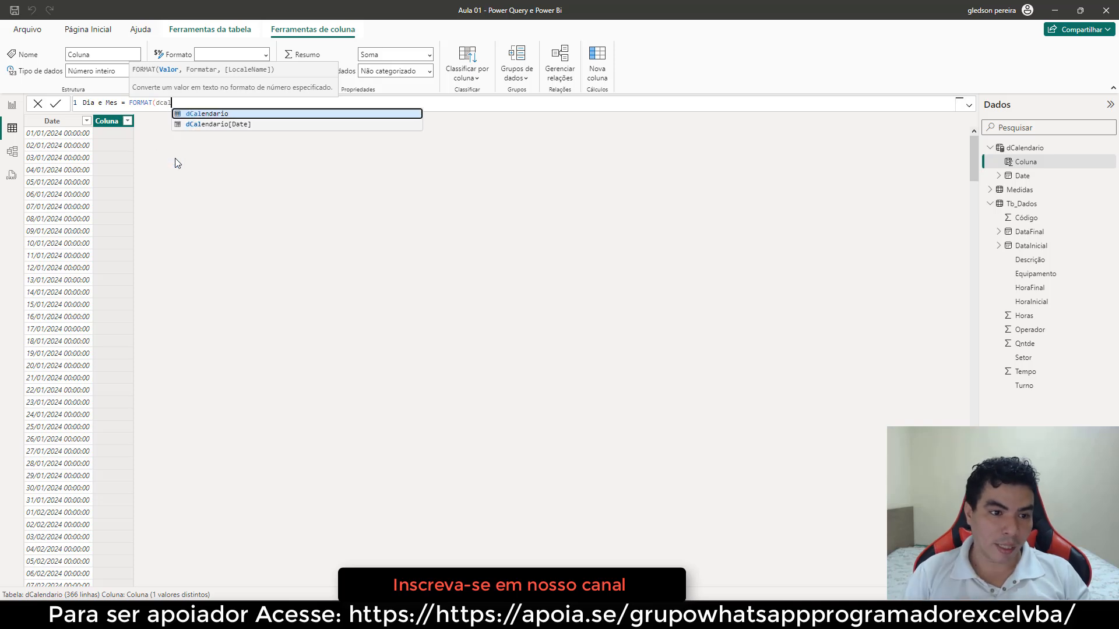
{"action": "key", "text": "Tab"}
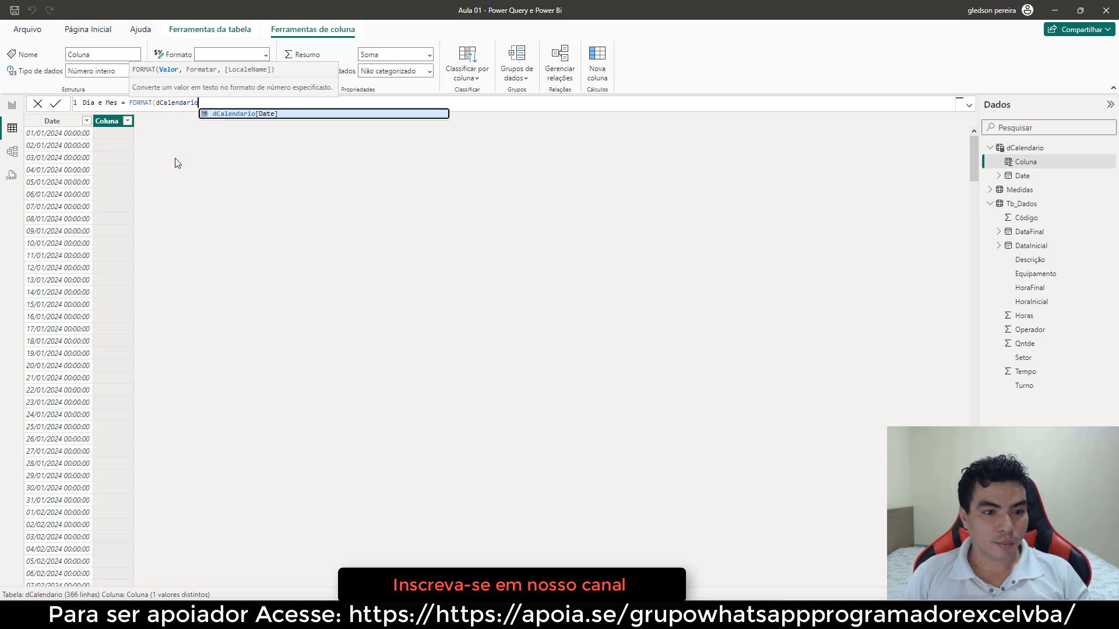
{"action": "key", "text": "Tab"}
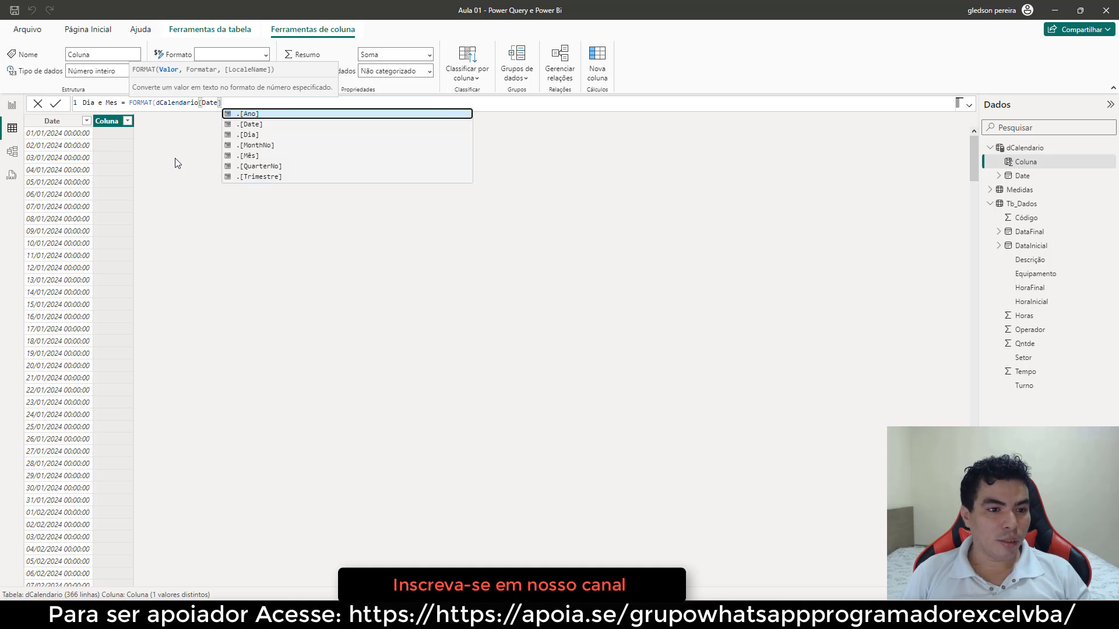
Set the FORMAT function's format argument to "dd/mmm", close the function and apply the formula
{"action": "type", "text": ", \"dd/mmm"}
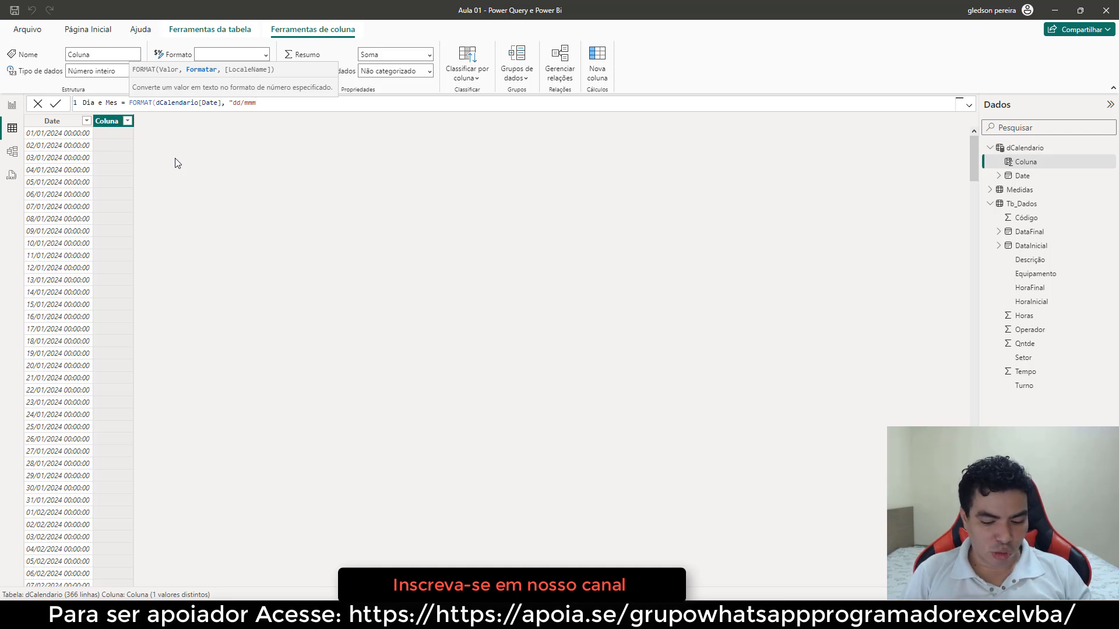
{"action": "type", "text": ")"}
{"action": "key", "text": "Return"}
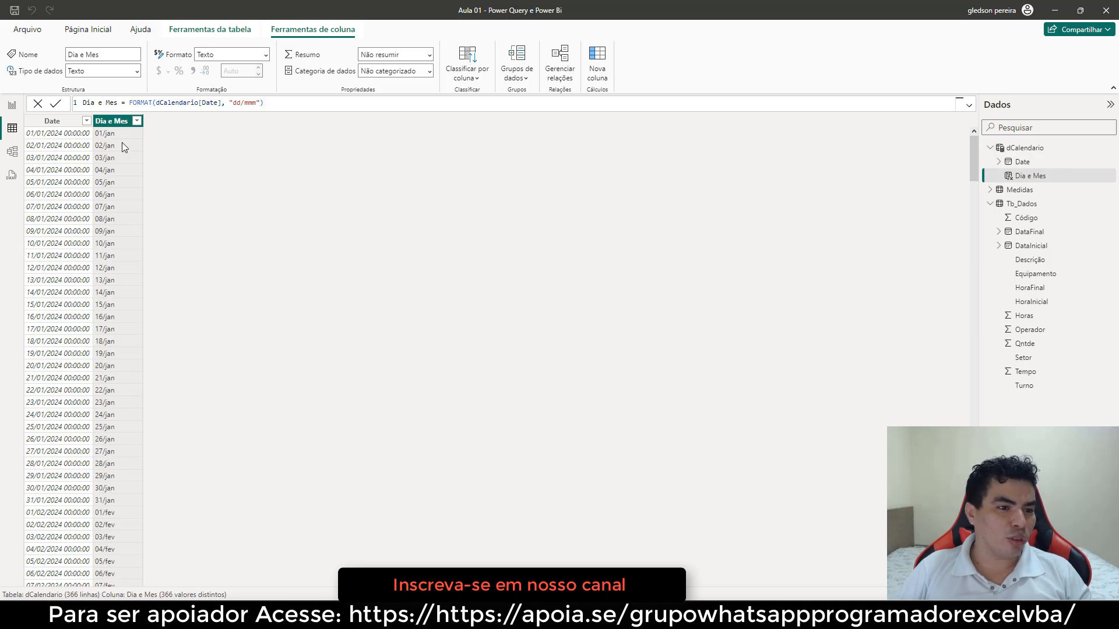
Look through the Dia e Mes column's list of filter values and close it without filtering
{"action": "left_click", "coordinate": [137, 122]}
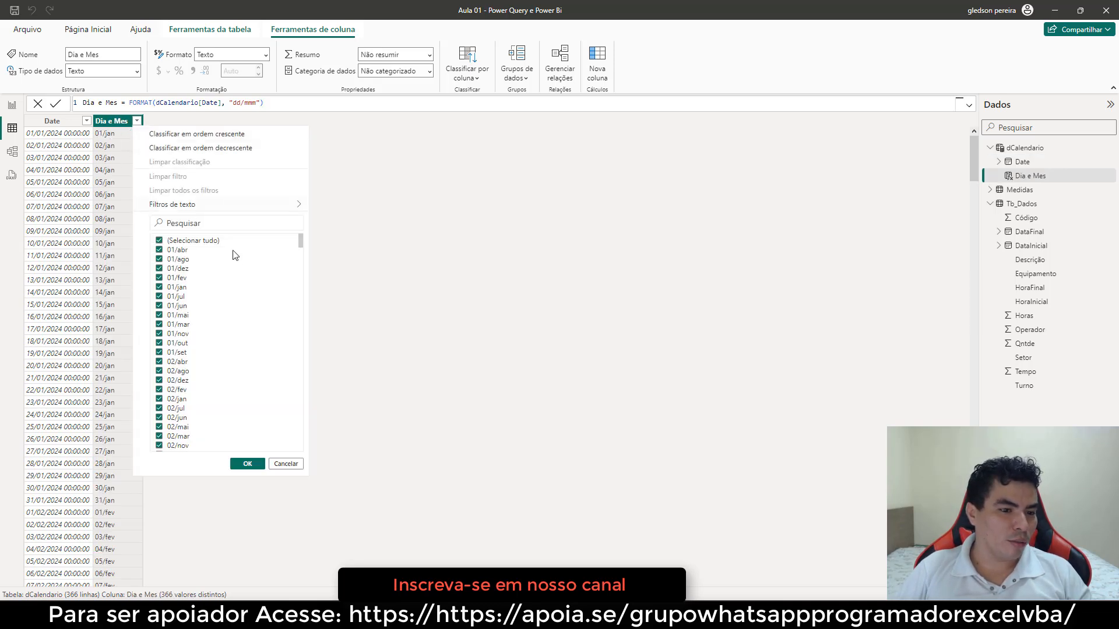
{"action": "left_click_drag", "start_coordinate": [301, 245], "coordinate": [303, 303]}
{"action": "left_click", "coordinate": [326, 277]}
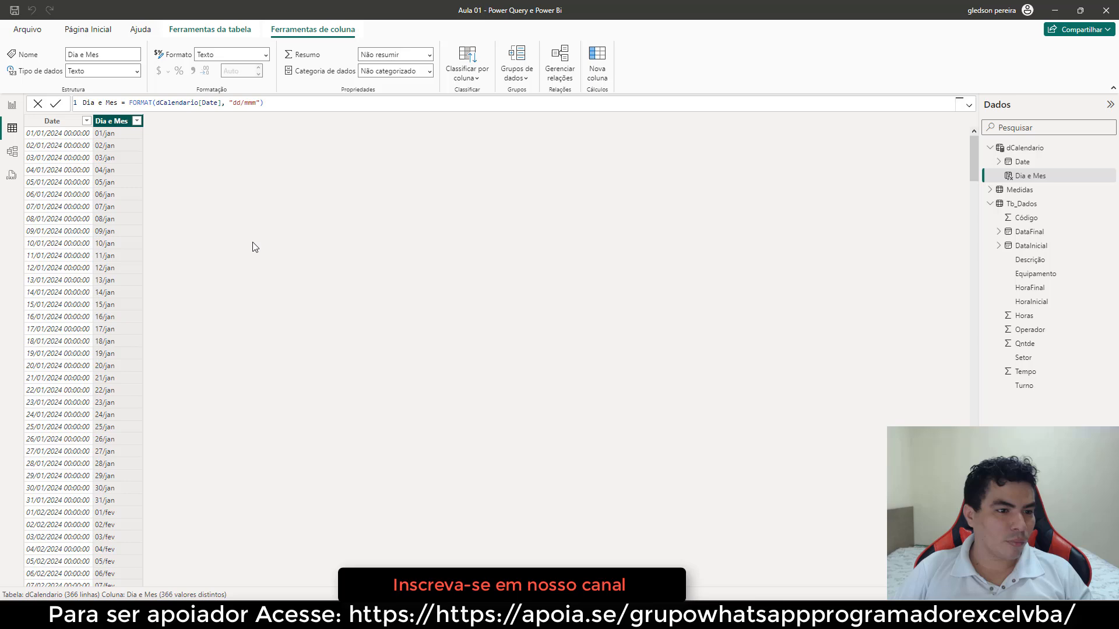
Add a stacked column chart to the report page and widen it to span the area below the cards
{"action": "left_click", "coordinate": [14, 107]}
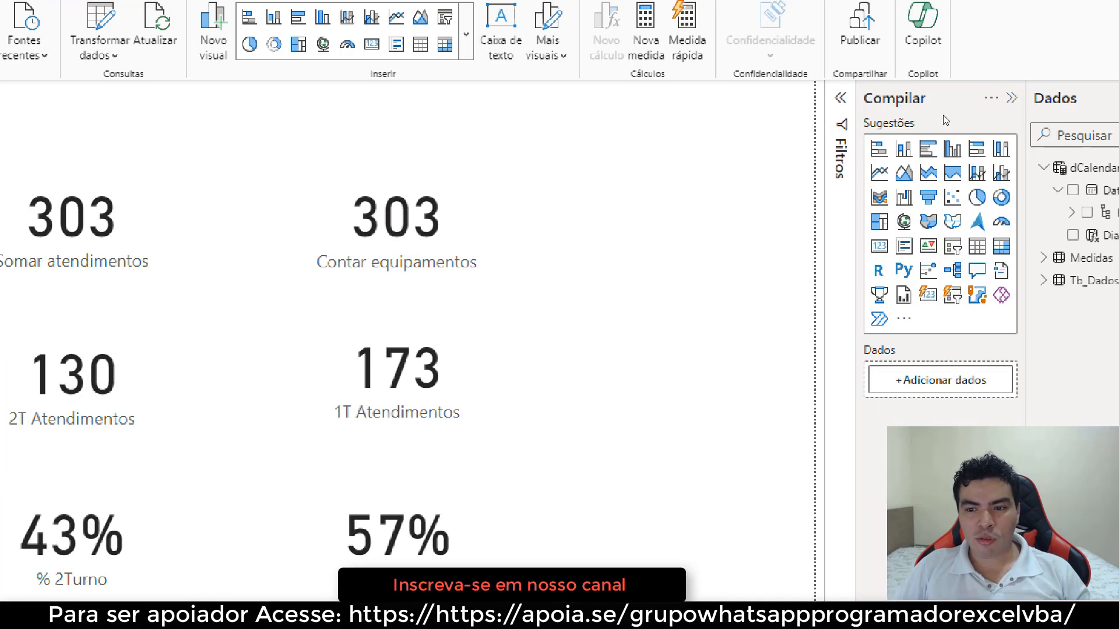
{"action": "left_click_drag", "start_coordinate": [921, 131], "coordinate": [934, 110]}
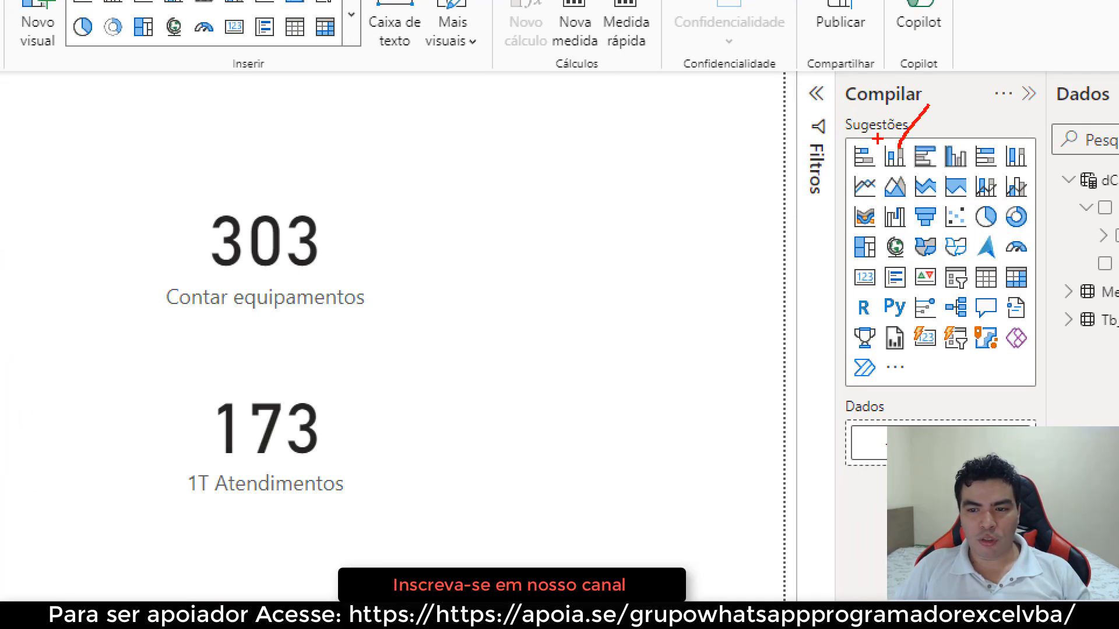
{"action": "mouse_move", "coordinate": [877, 138]}
{"action": "left_mouse_down"}
{"action": "mouse_move", "coordinate": [897, 180]}
{"action": "mouse_move", "coordinate": [909, 144]}
{"action": "left_mouse_up"}
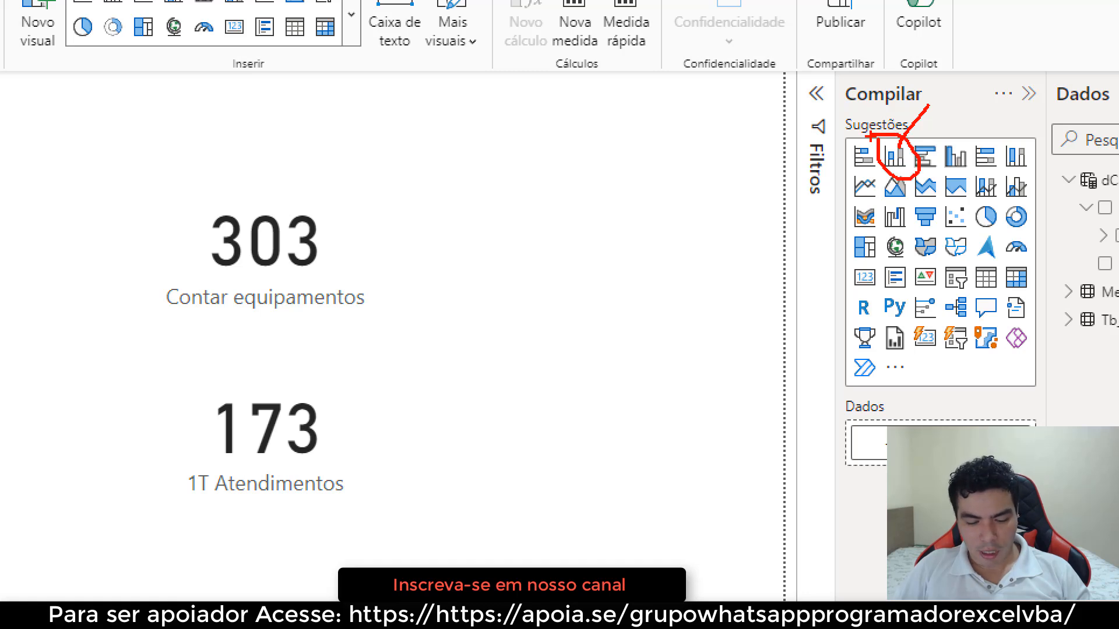
{"action": "left_click", "coordinate": [901, 146]}
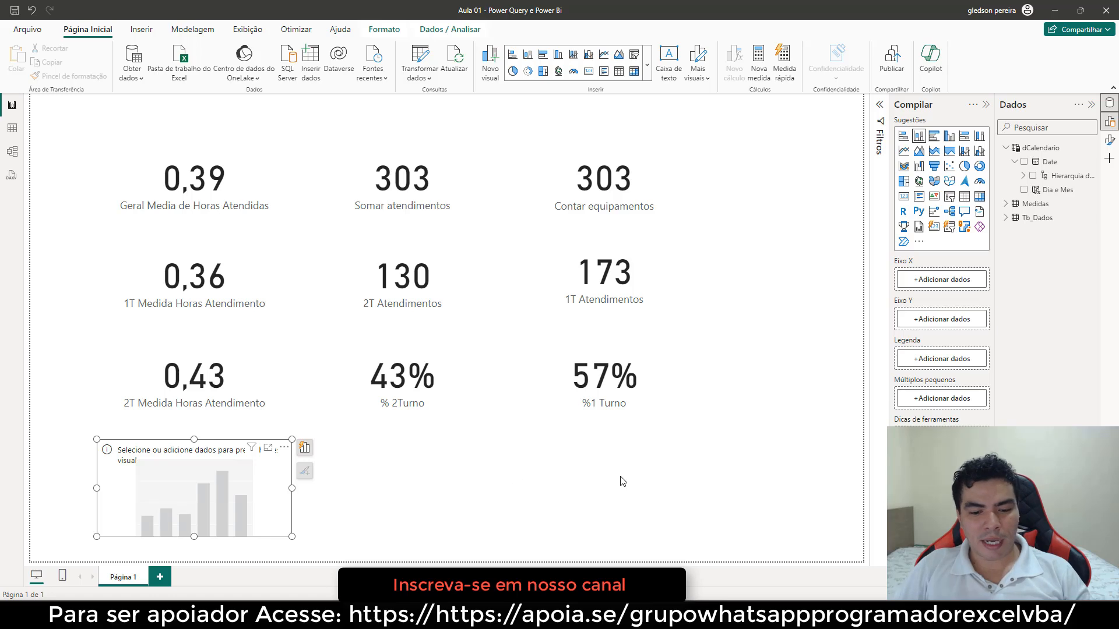
{"action": "left_click_drag", "start_coordinate": [292, 488], "coordinate": [830, 514]}
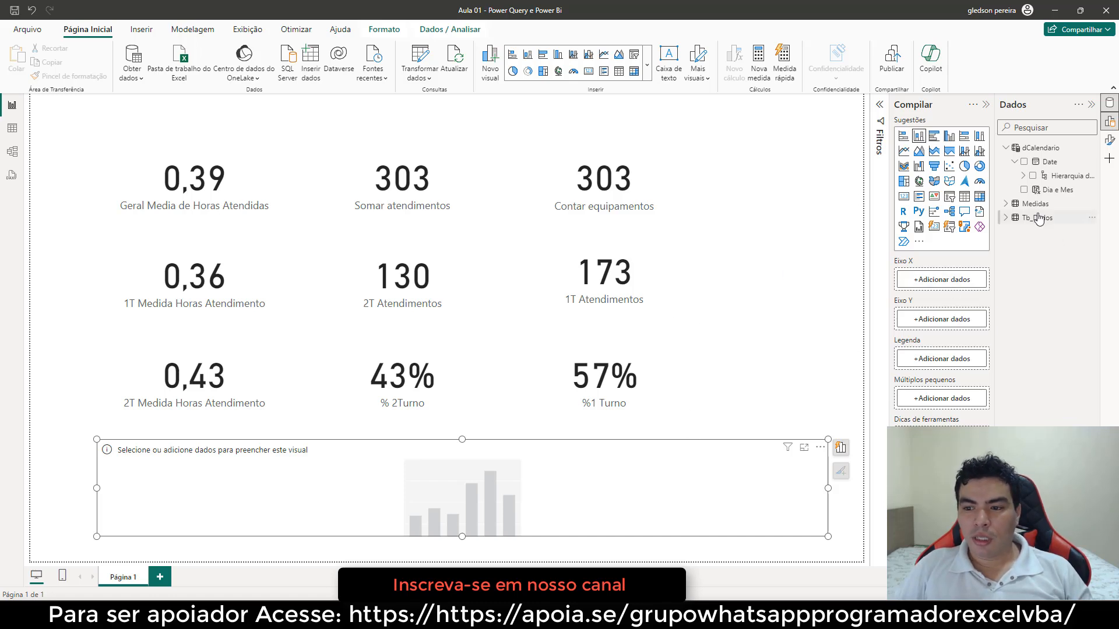
Assign Tb_Dados fields to the column chart: DataInicial on the X axis and Qntde on the Y axis
{"action": "left_click", "coordinate": [1005, 219]}
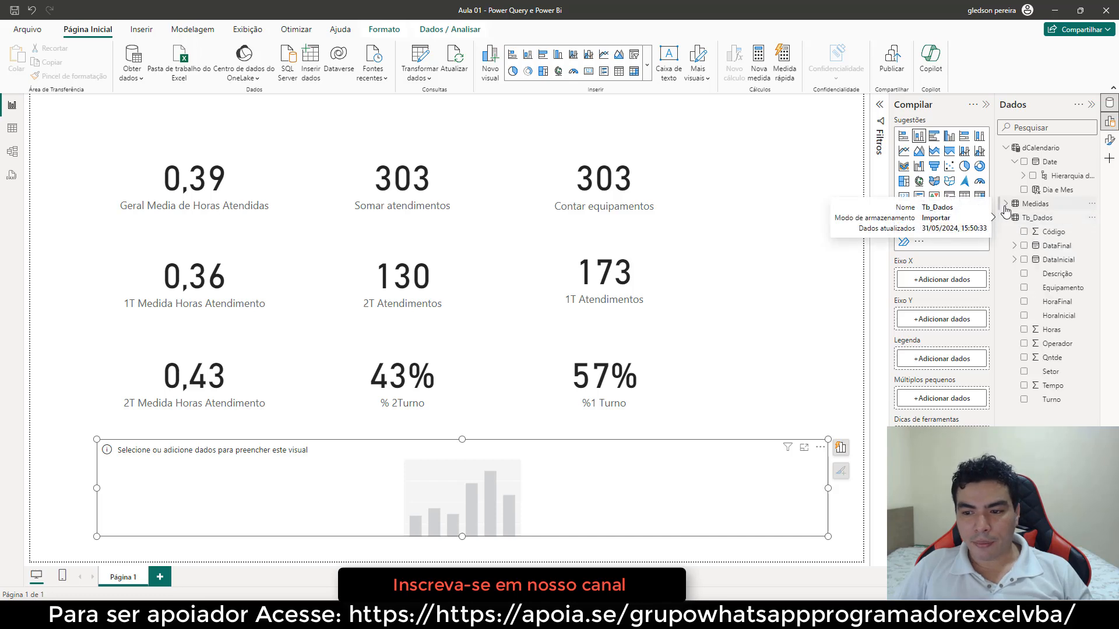
{"action": "left_click", "coordinate": [1005, 203]}
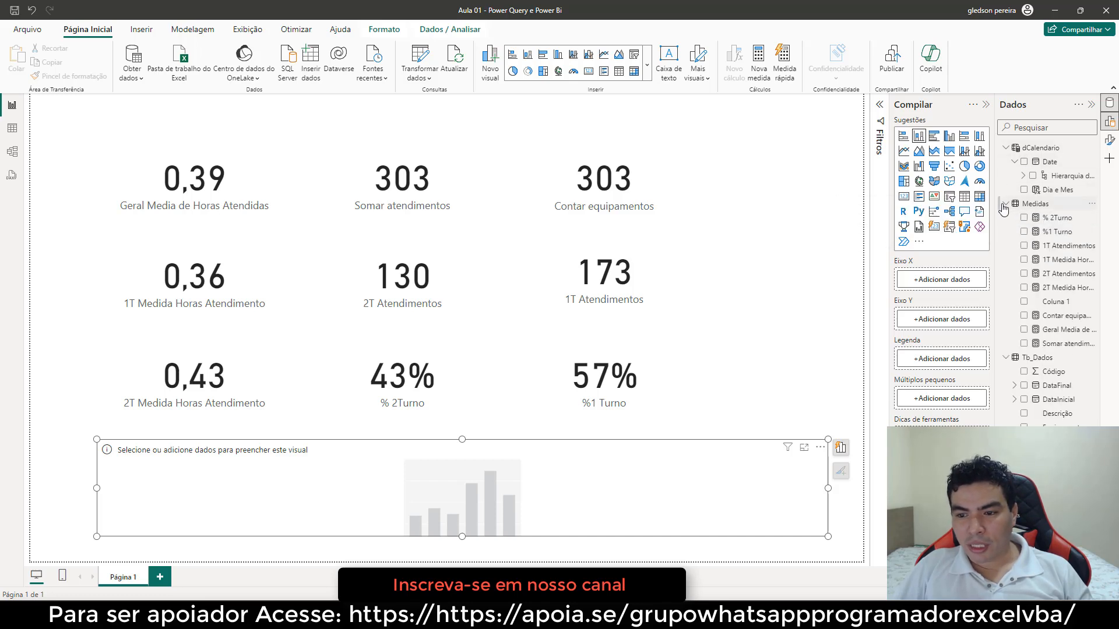
{"action": "left_click", "coordinate": [1005, 203]}
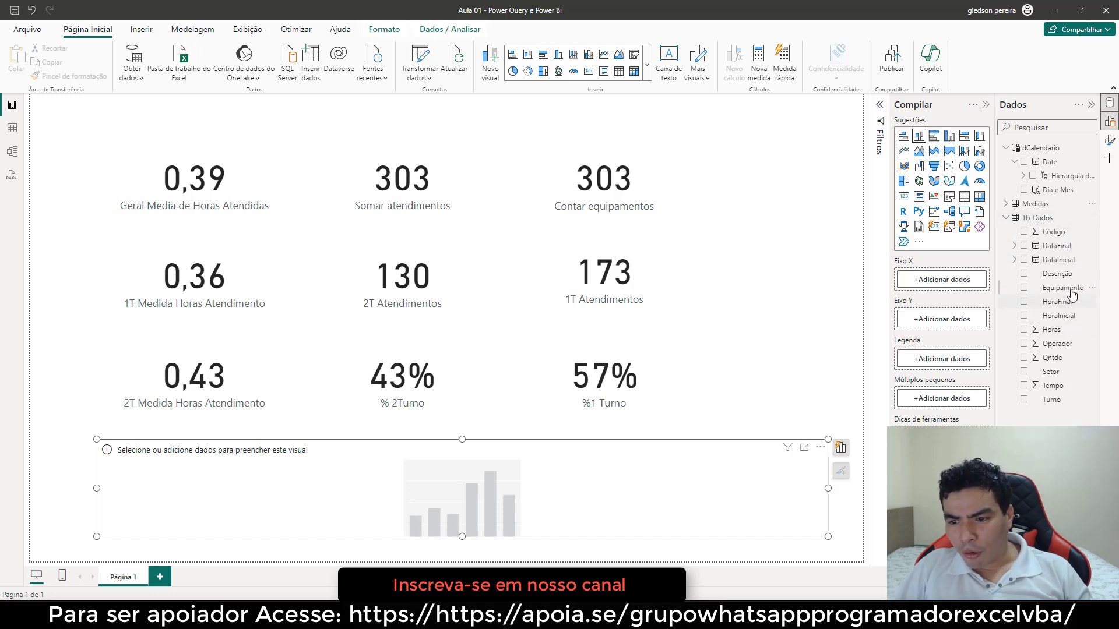
{"action": "left_click_drag", "start_coordinate": [1064, 263], "coordinate": [957, 285]}
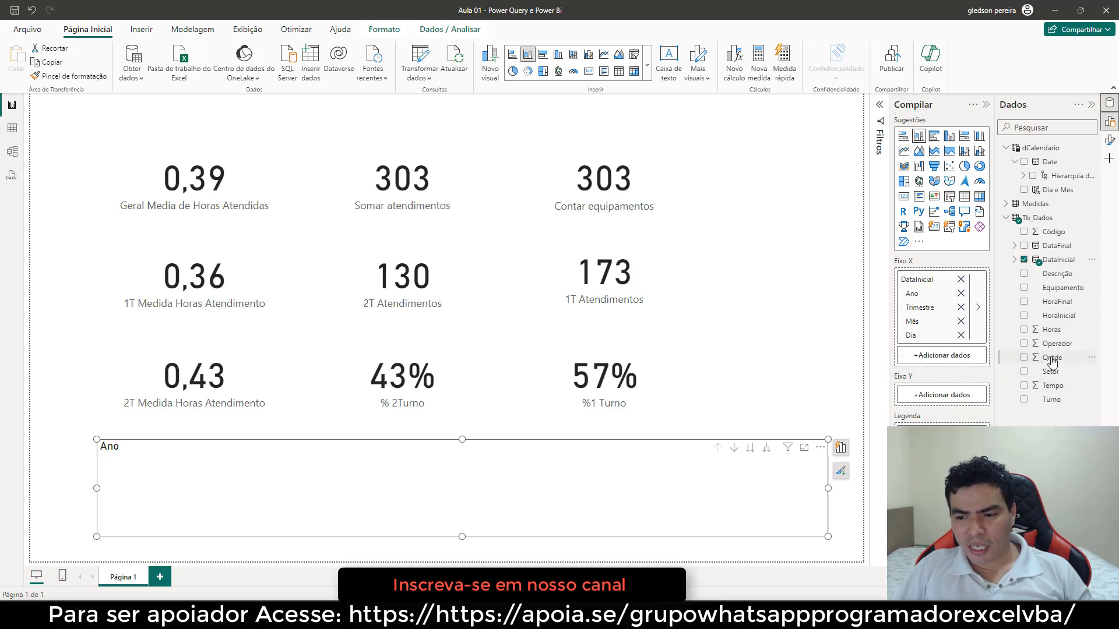
{"action": "left_click_drag", "start_coordinate": [1045, 357], "coordinate": [962, 398]}
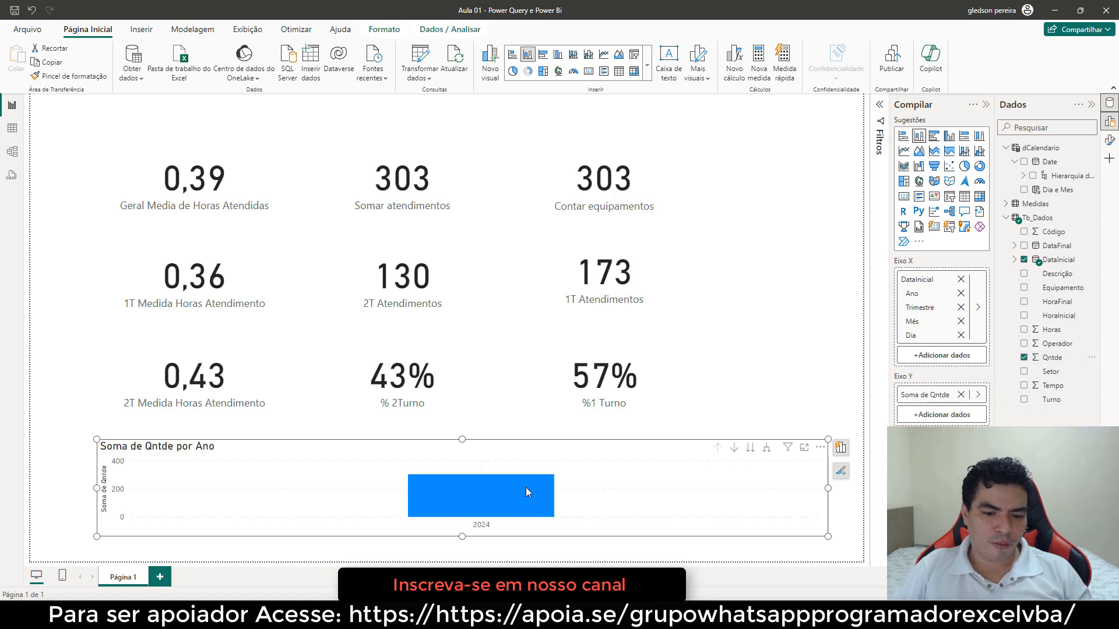
Take the chart down the date hierarchy from year to day level and widen it slightly
{"action": "mouse_move", "coordinate": [526, 489]}
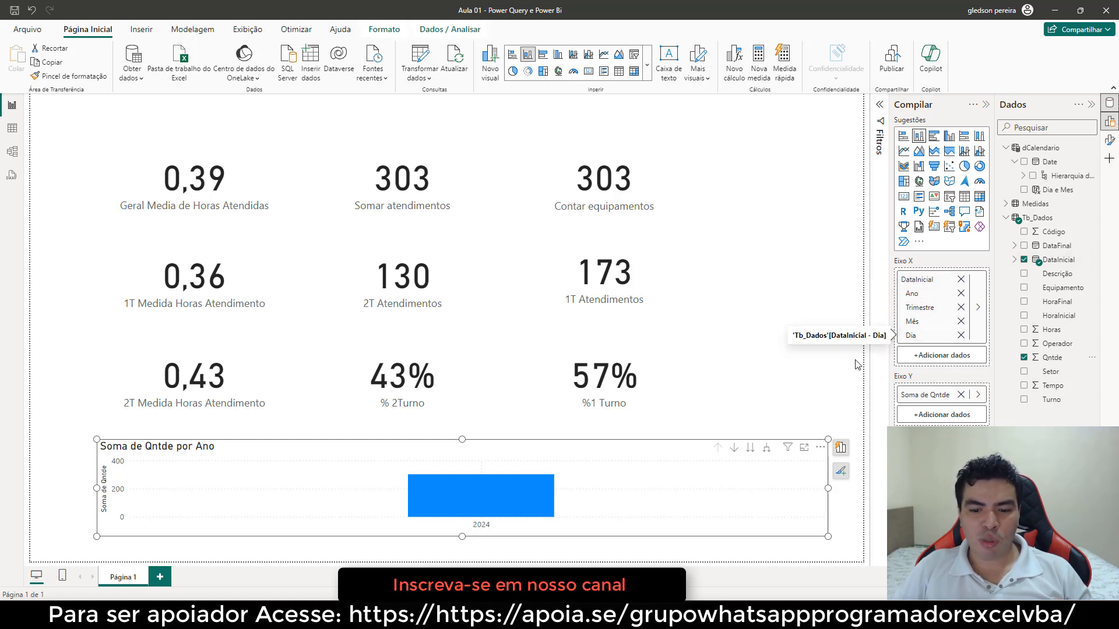
{"action": "left_click", "coordinate": [751, 453]}
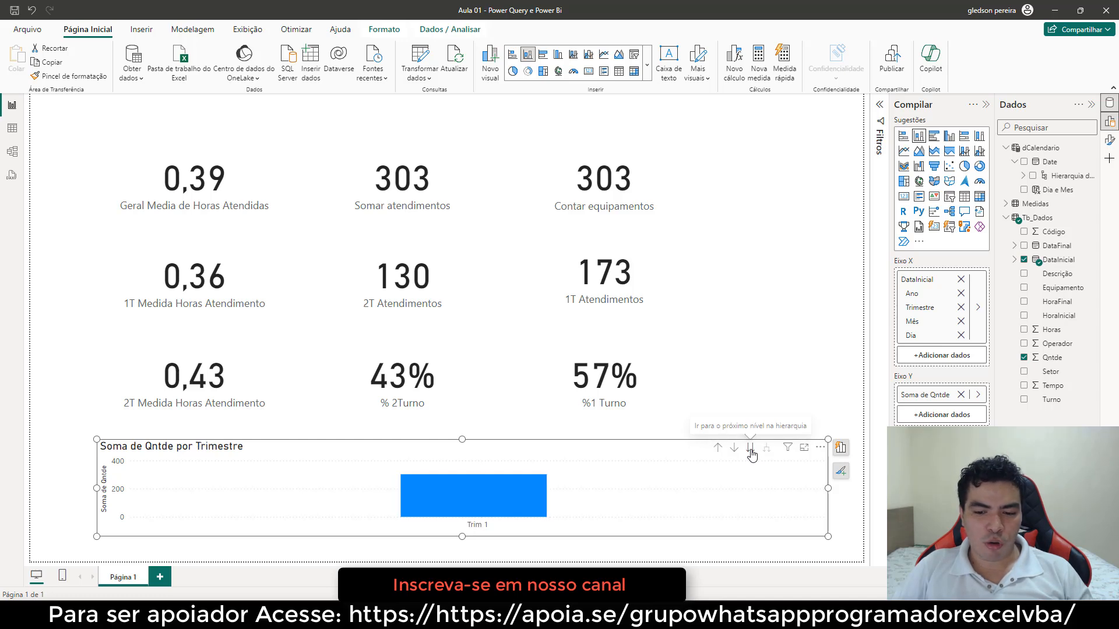
{"action": "left_click", "coordinate": [751, 452]}
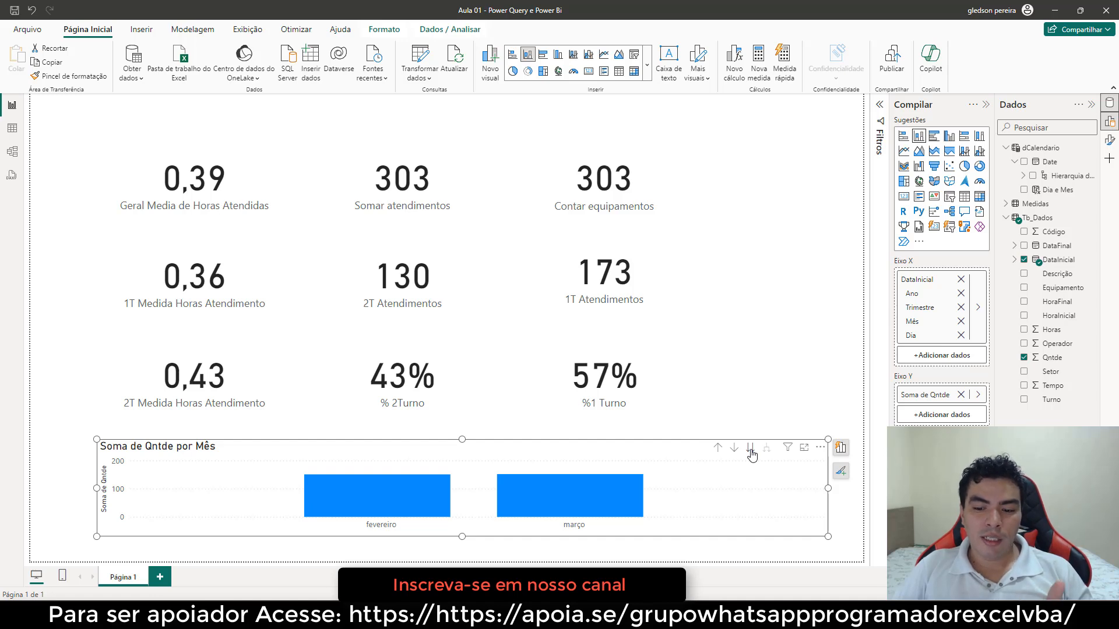
{"action": "left_click", "coordinate": [751, 452]}
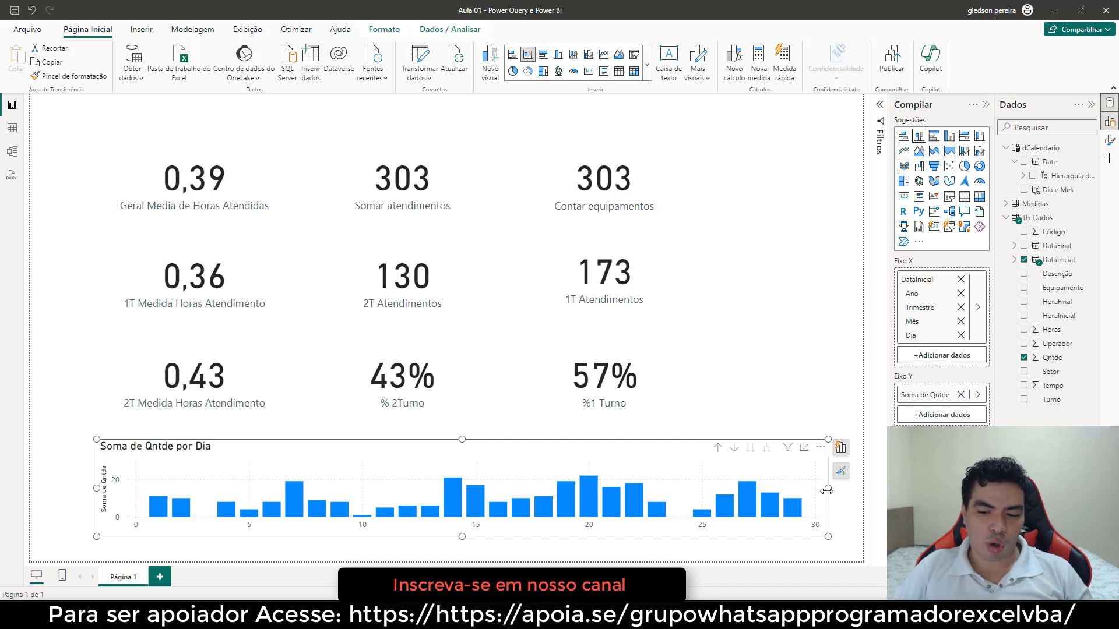
{"action": "left_click_drag", "start_coordinate": [828, 490], "coordinate": [843, 497]}
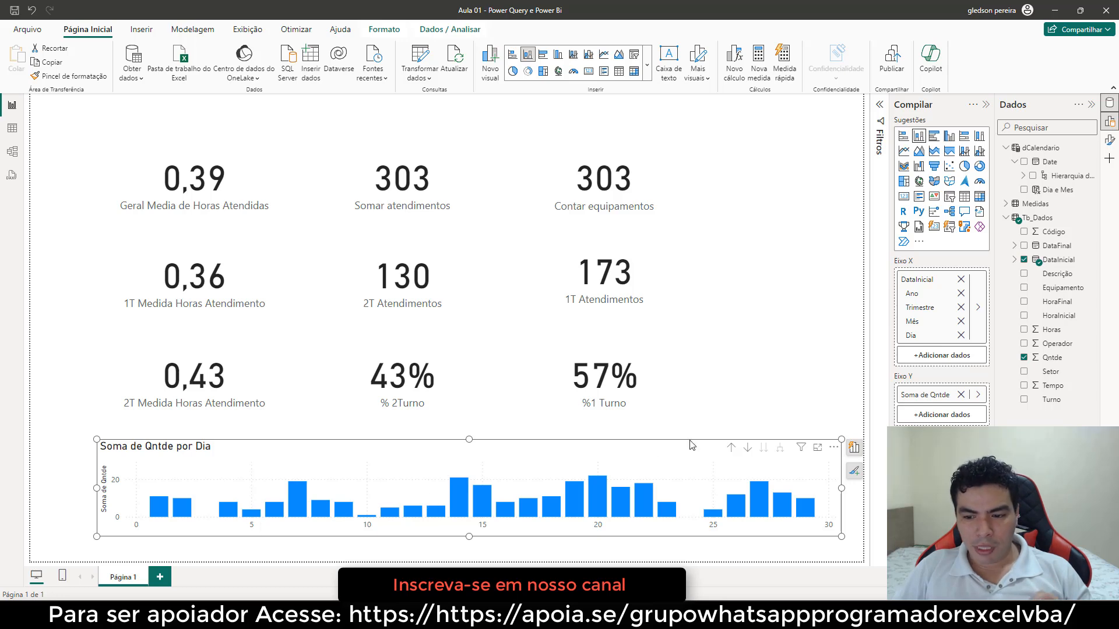
Set the column chart's X axis type to Categórica and turn on its data labels
{"action": "left_click", "coordinate": [1110, 141]}
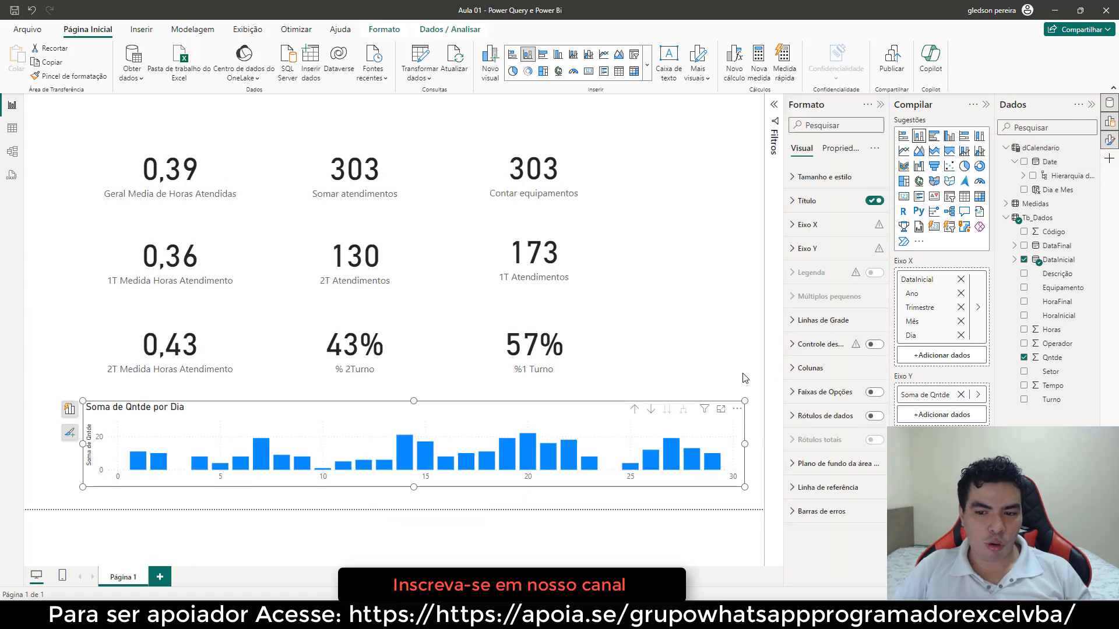
{"action": "left_click", "coordinate": [792, 227]}
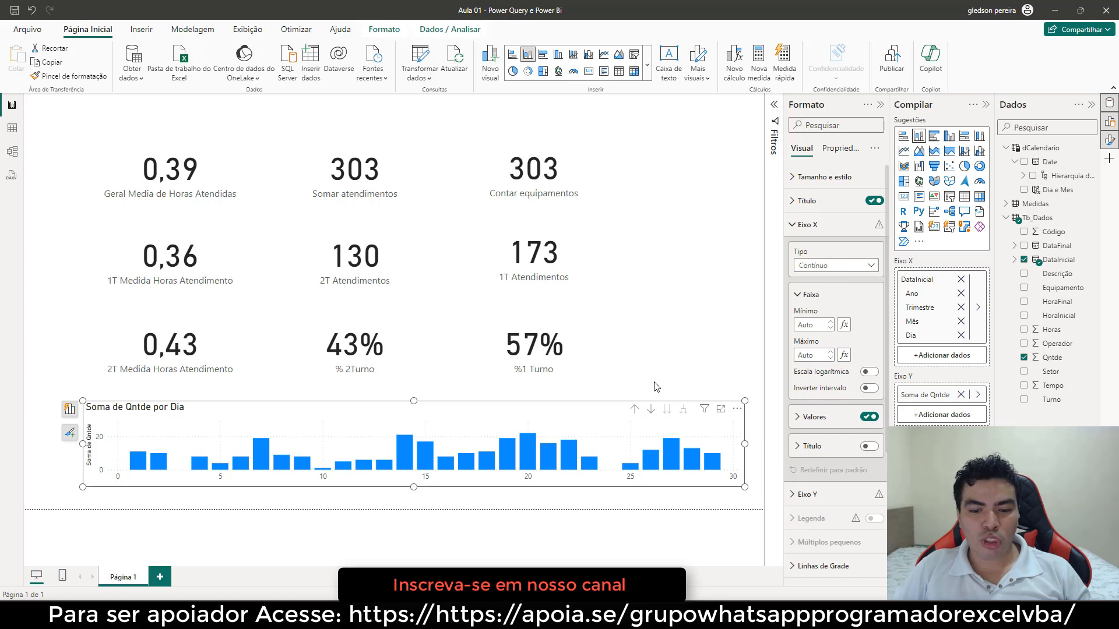
{"action": "left_click", "coordinate": [870, 267]}
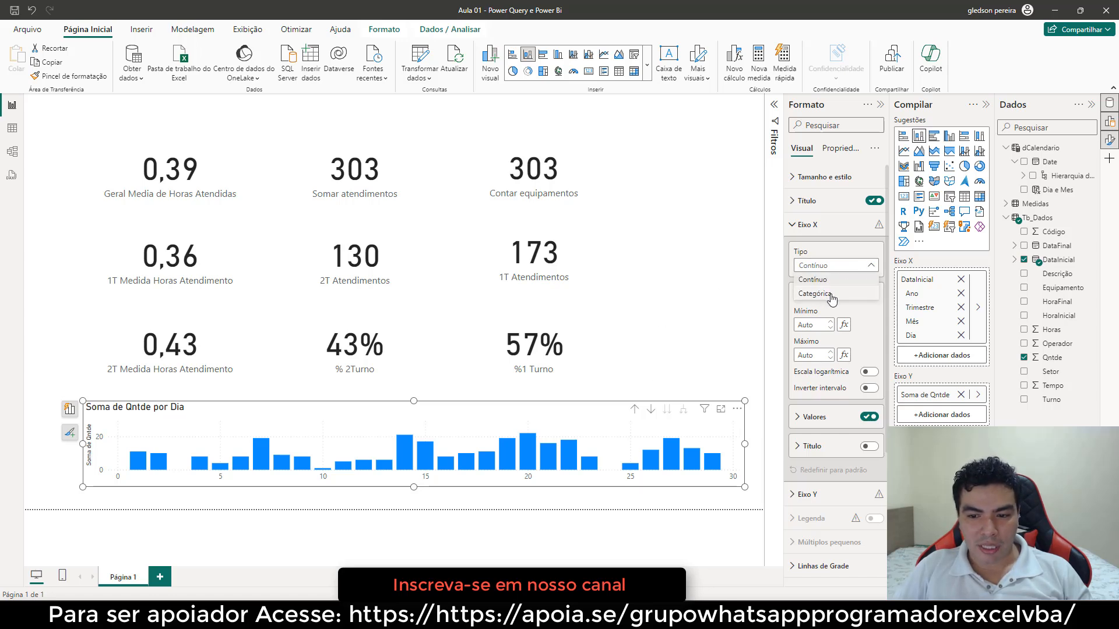
{"action": "left_click", "coordinate": [832, 294]}
{"action": "left_click", "coordinate": [832, 296]}
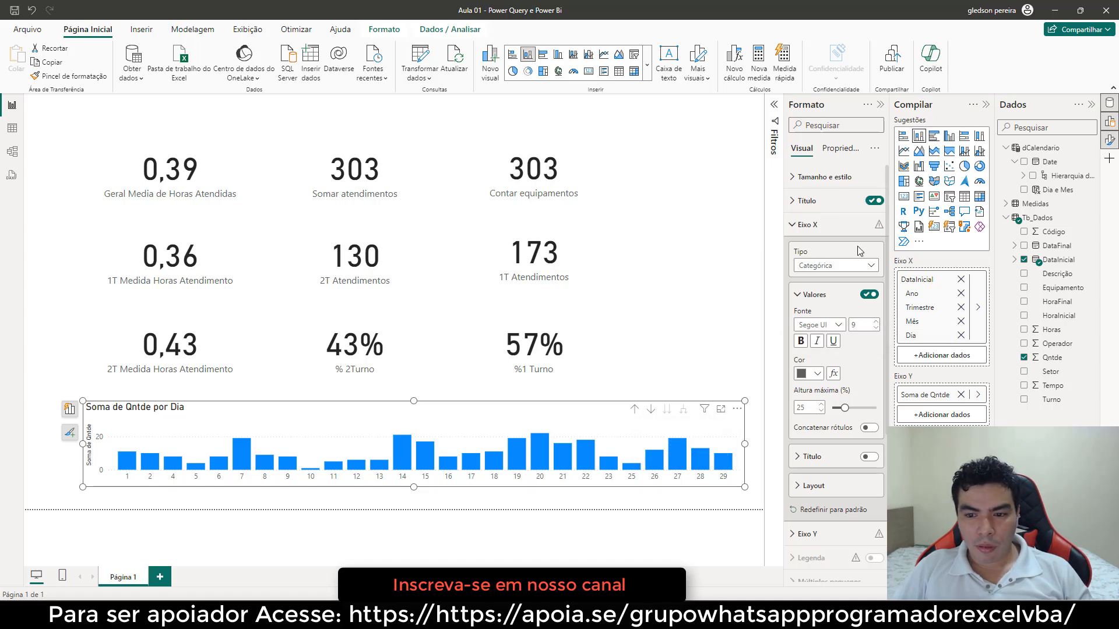
{"action": "left_click", "coordinate": [792, 226]}
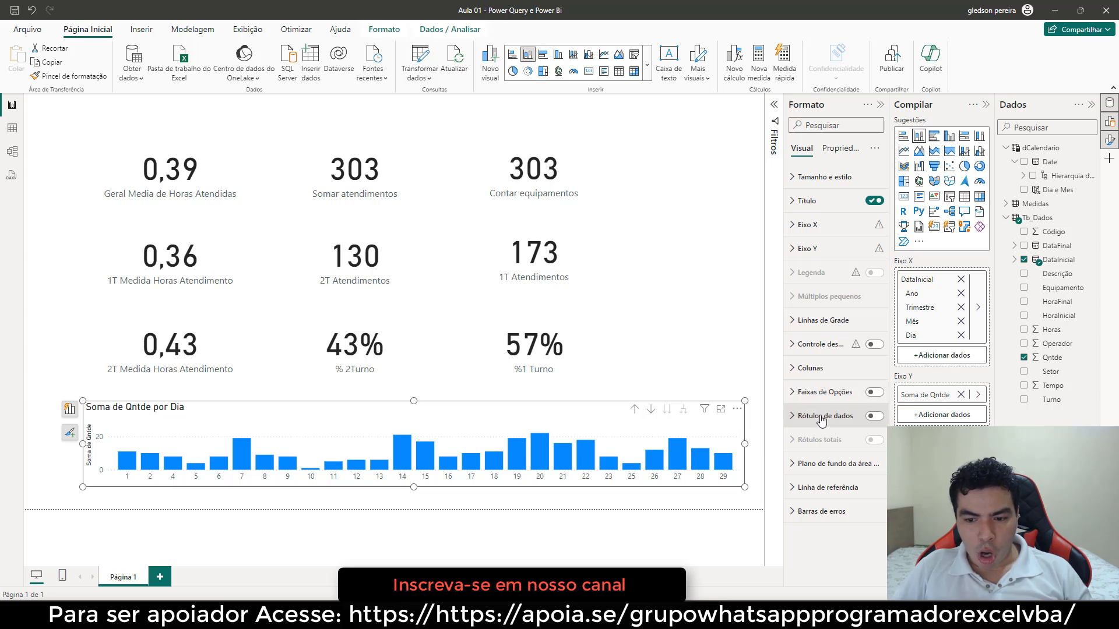
{"action": "left_click", "coordinate": [877, 417]}
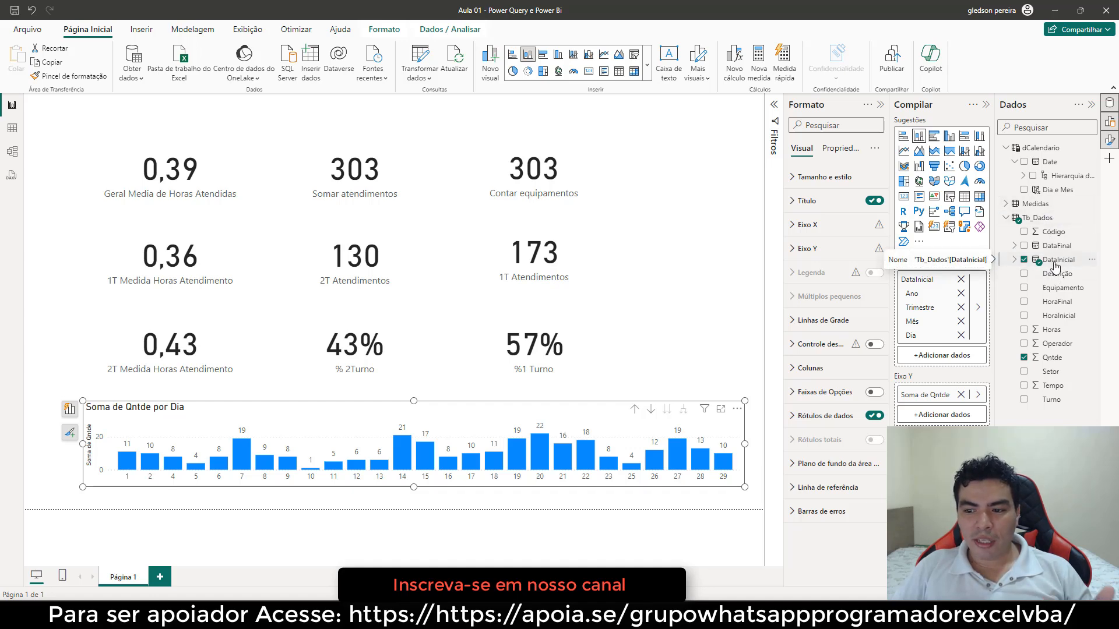
Replace DataInicial with dCalendario's Dia e Mes on the chart's X axis, keeping Qntde on the Y axis, and widen the chart on both sides
{"action": "left_click", "coordinate": [961, 395]}
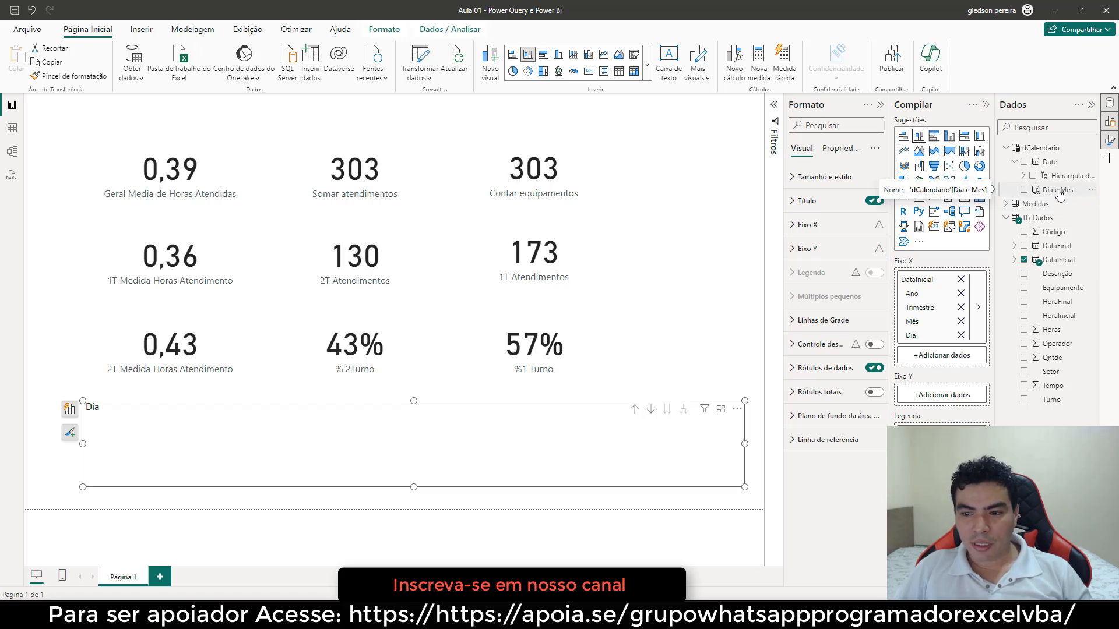
{"action": "left_click_drag", "start_coordinate": [1059, 195], "coordinate": [970, 356]}
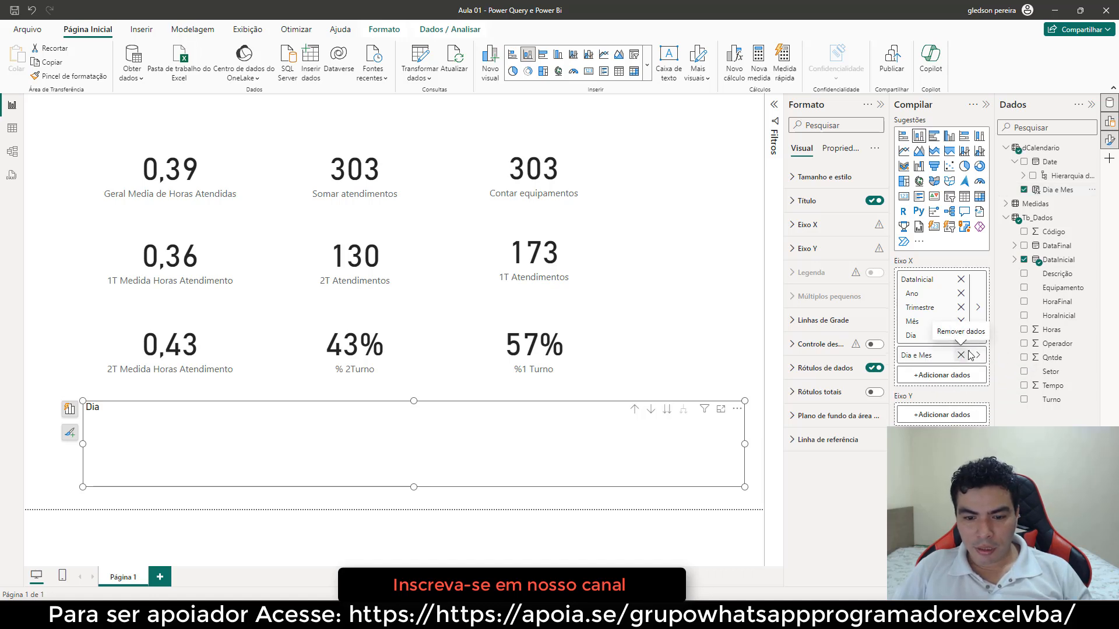
{"action": "left_click", "coordinate": [961, 280]}
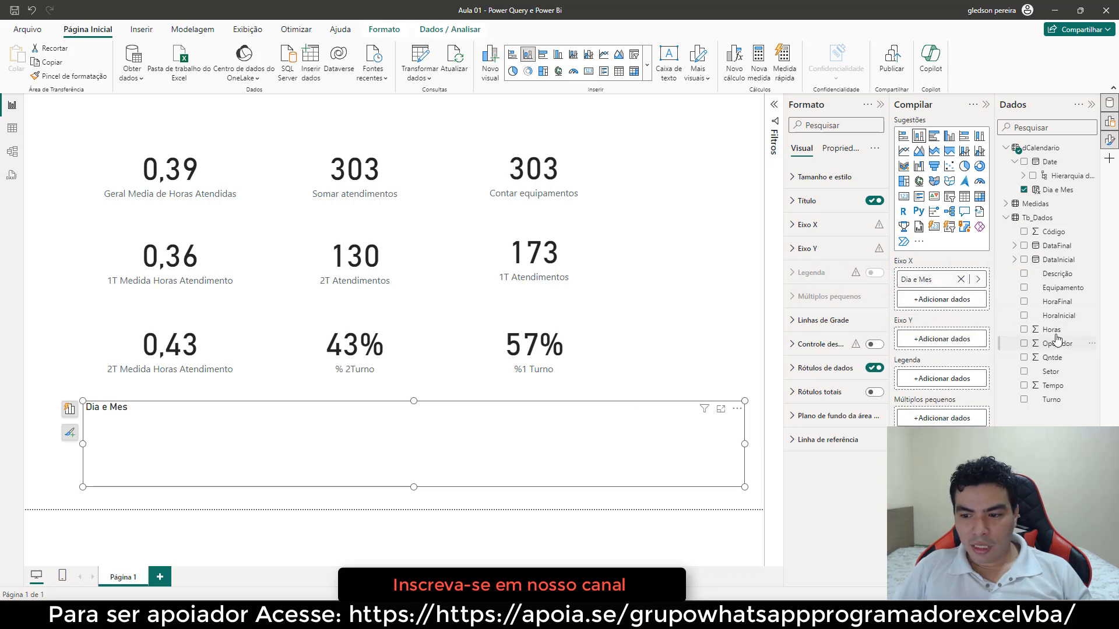
{"action": "left_click_drag", "start_coordinate": [1056, 362], "coordinate": [941, 344]}
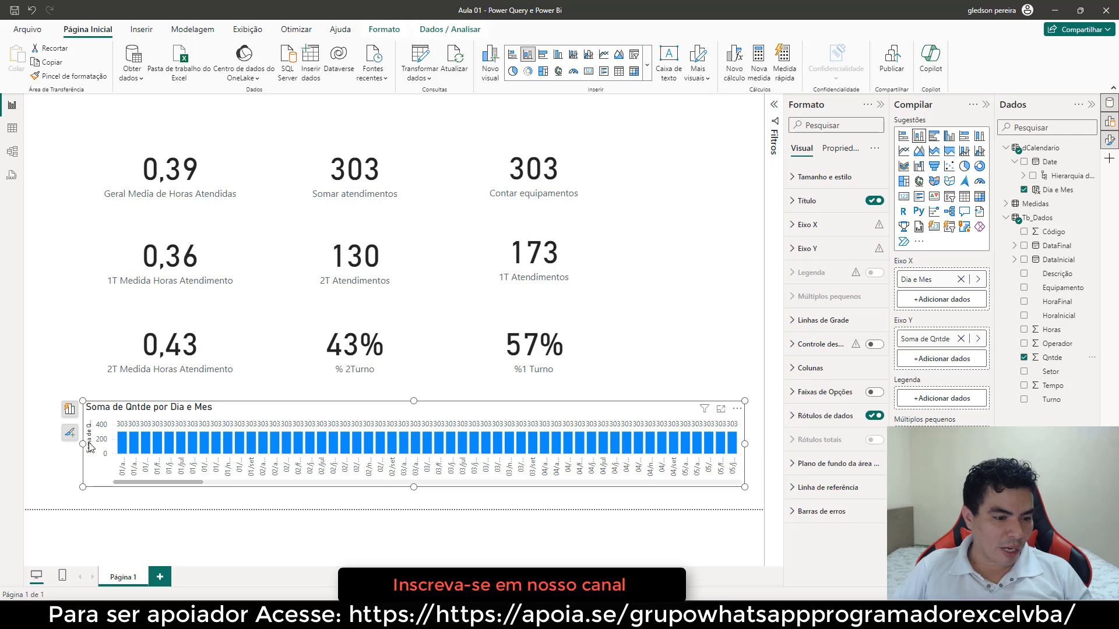
{"action": "left_click_drag", "start_coordinate": [82, 443], "coordinate": [53, 443]}
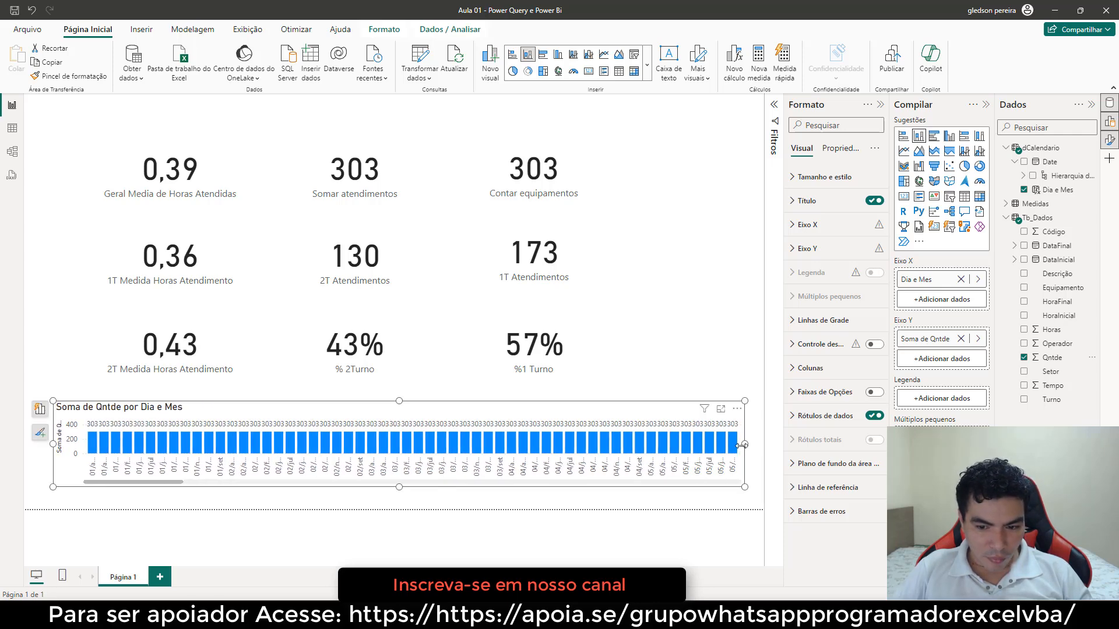
{"action": "left_click_drag", "start_coordinate": [741, 445], "coordinate": [757, 444]}
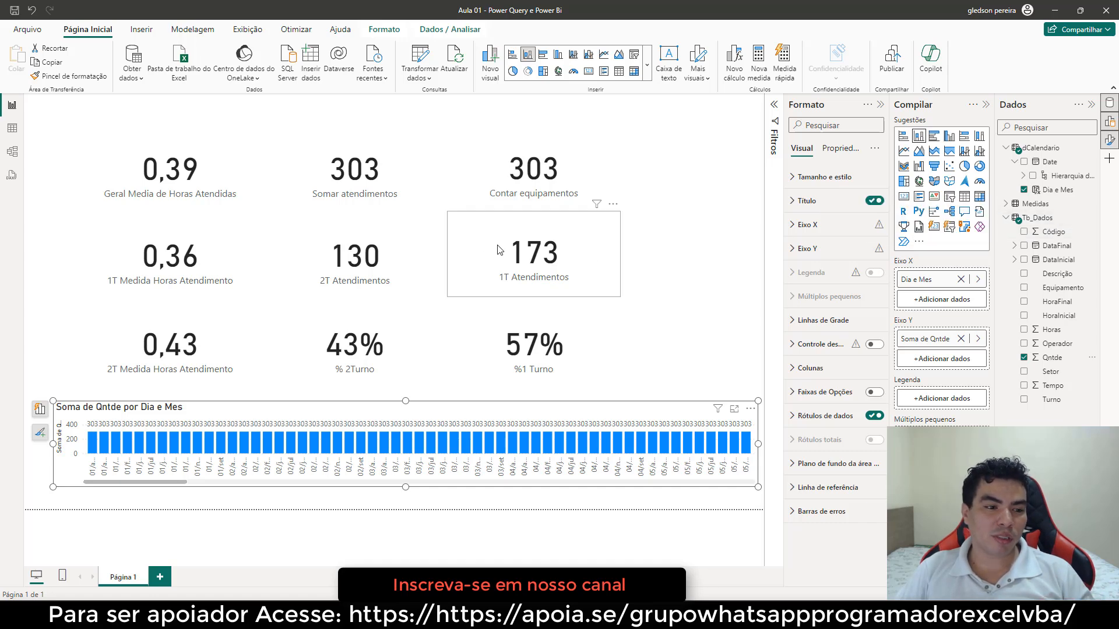
Rearrange the tables in the model diagram so that dCalendario sits between Tb_Dados and Medidas
{"action": "left_click", "coordinate": [12, 153]}
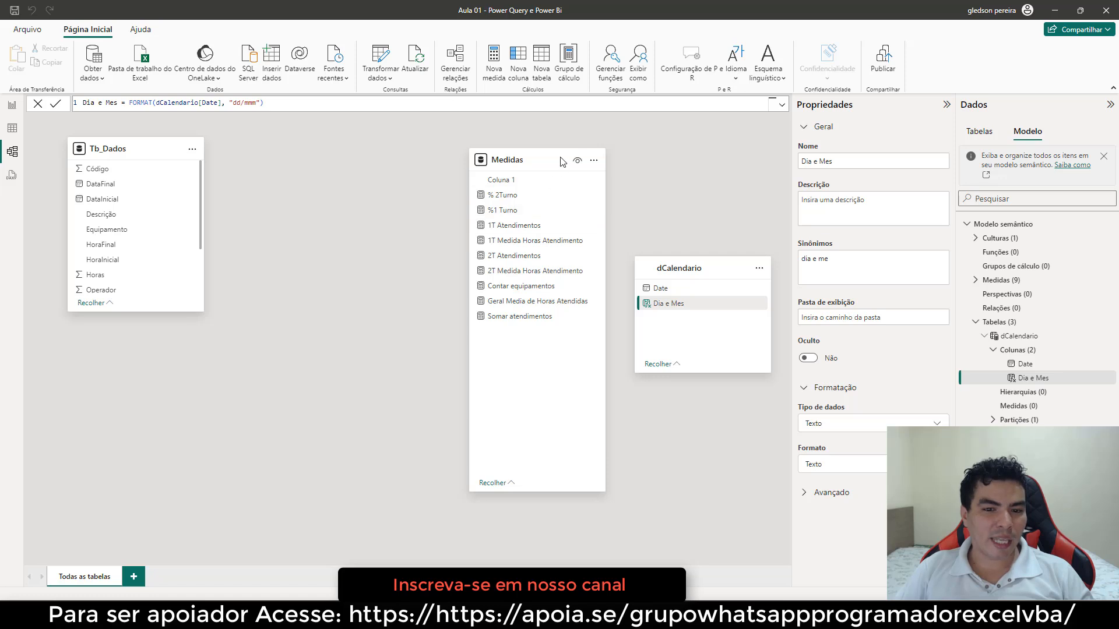
{"action": "left_click_drag", "start_coordinate": [543, 156], "coordinate": [446, 148]}
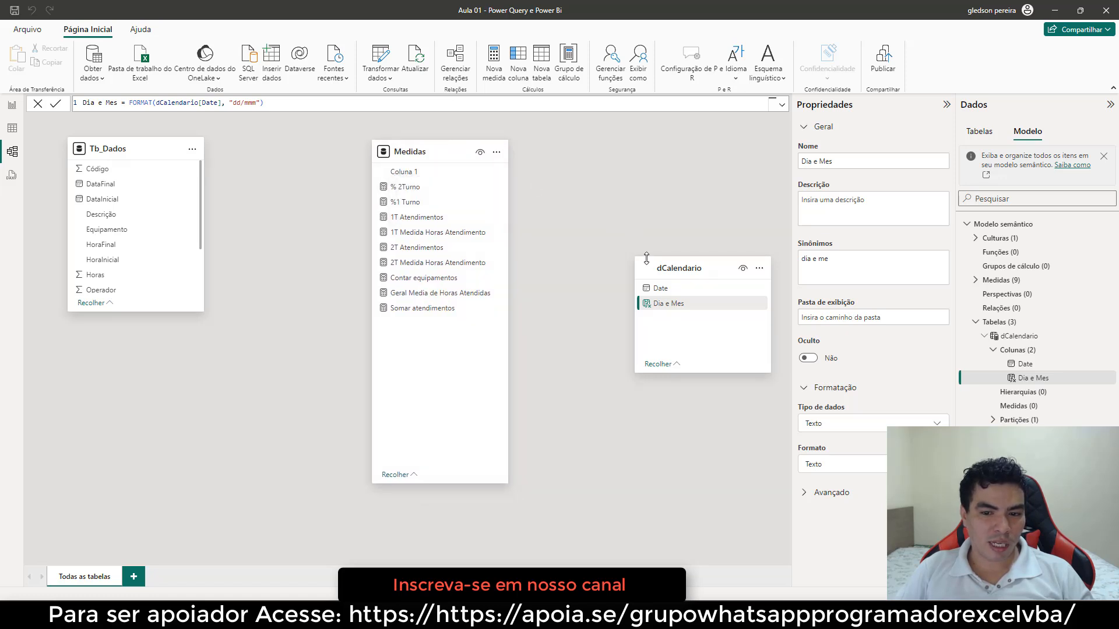
{"action": "left_click_drag", "start_coordinate": [647, 259], "coordinate": [547, 152]}
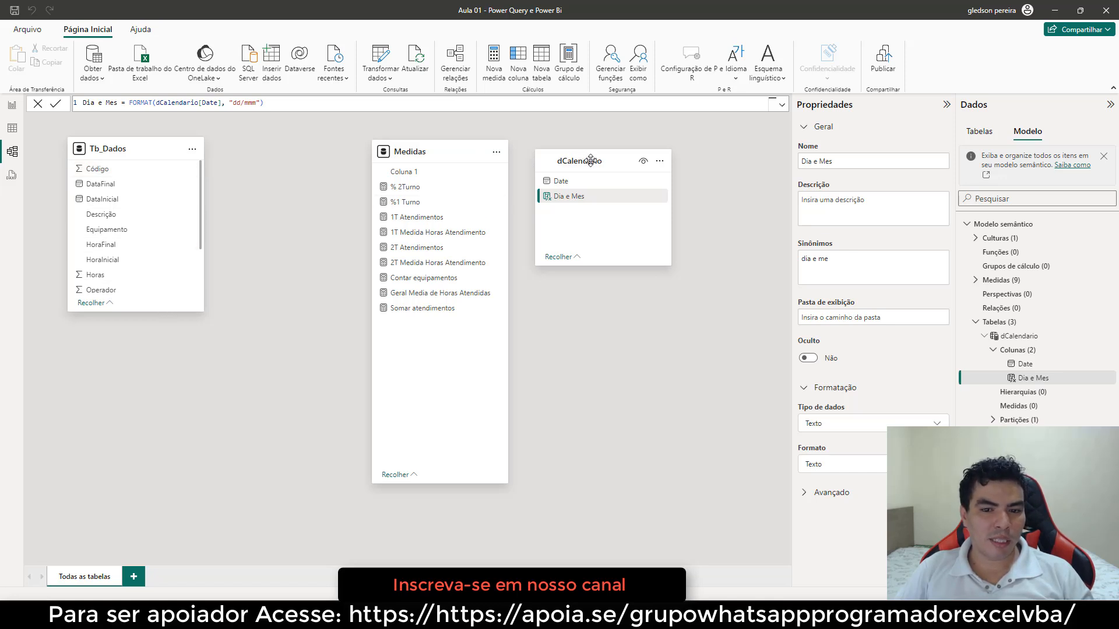
{"action": "left_click_drag", "start_coordinate": [588, 162], "coordinate": [306, 153]}
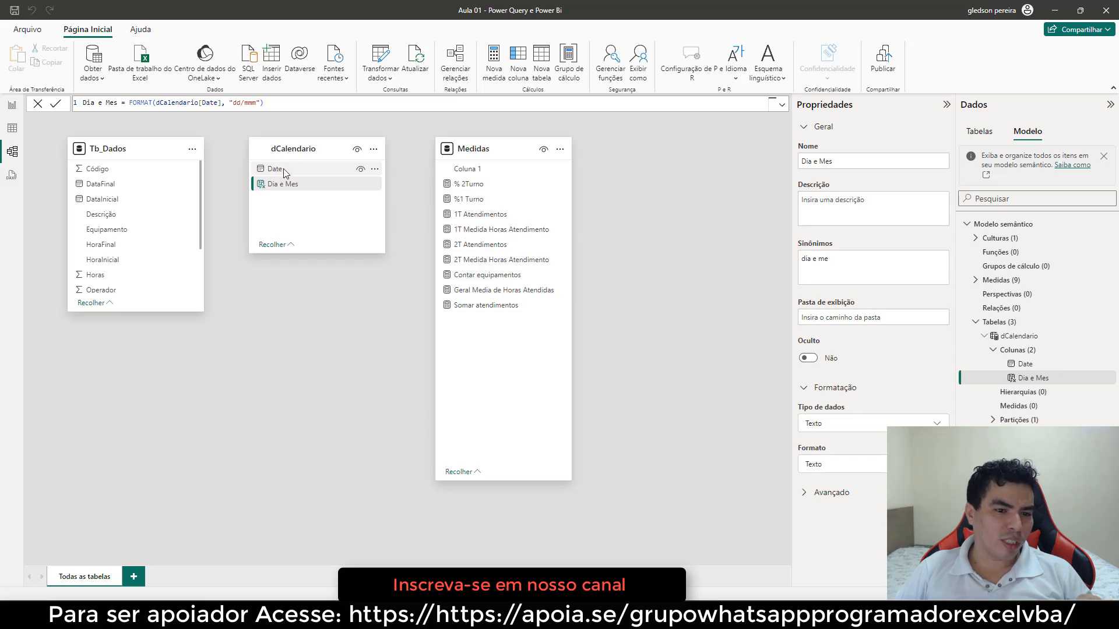
Create an active one-to-many relationship from dCalendario's Date column to DataInicial in Tb_Dados, with single cross-filter direction
{"action": "left_click", "coordinate": [285, 171]}
{"action": "left_click_drag", "start_coordinate": [298, 172], "coordinate": [152, 201]}
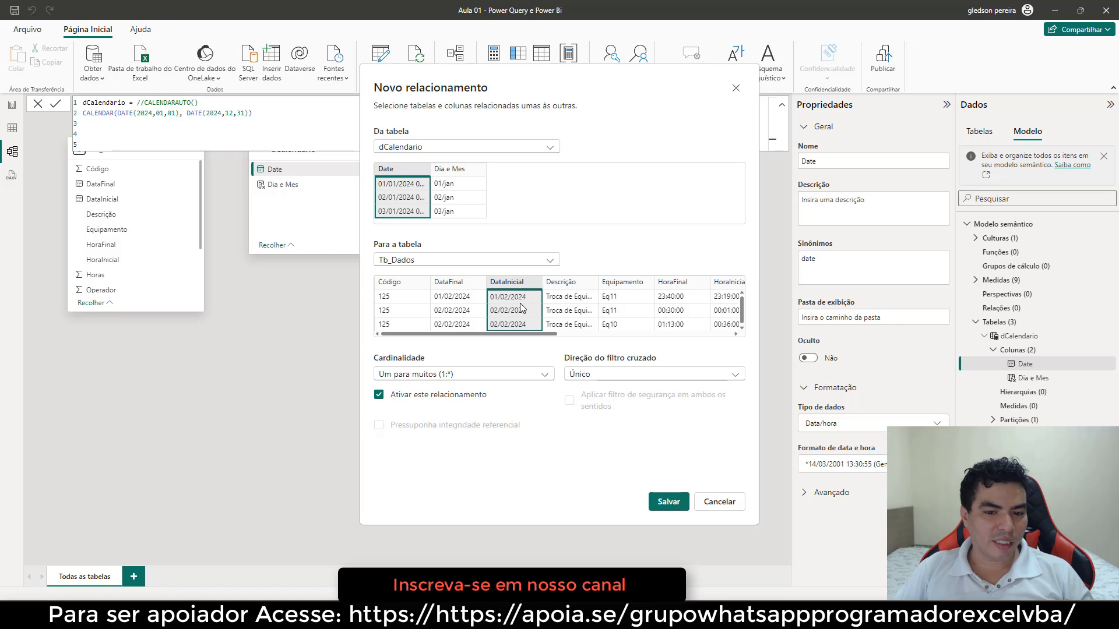
{"action": "left_click", "coordinate": [665, 502]}
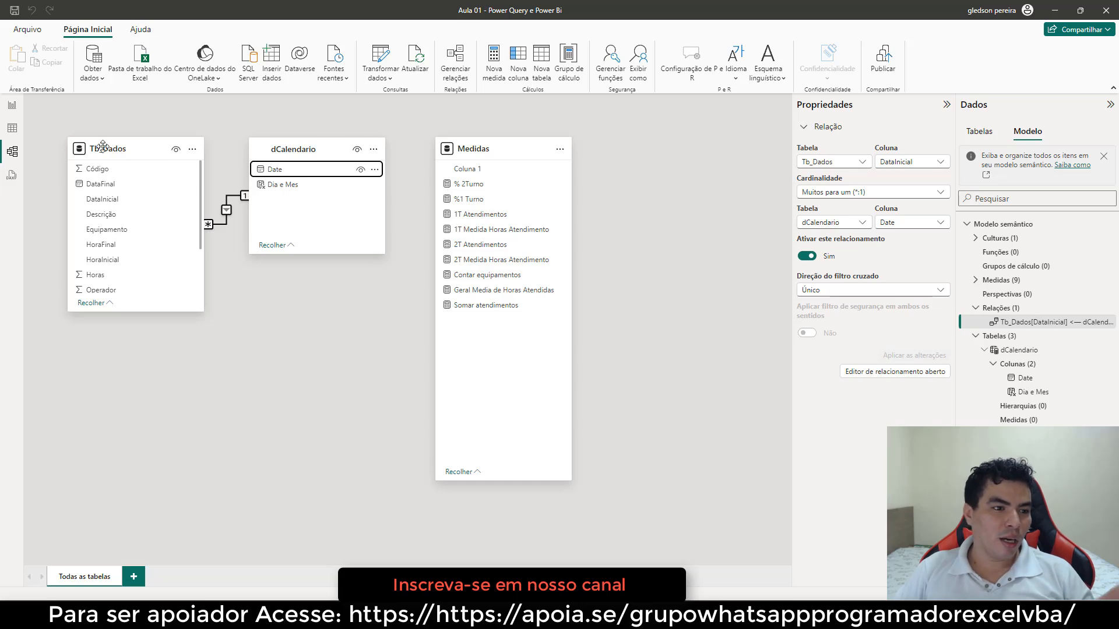
Return to the report page and extend the column chart slightly further toward the page's left edge
{"action": "left_click", "coordinate": [10, 105]}
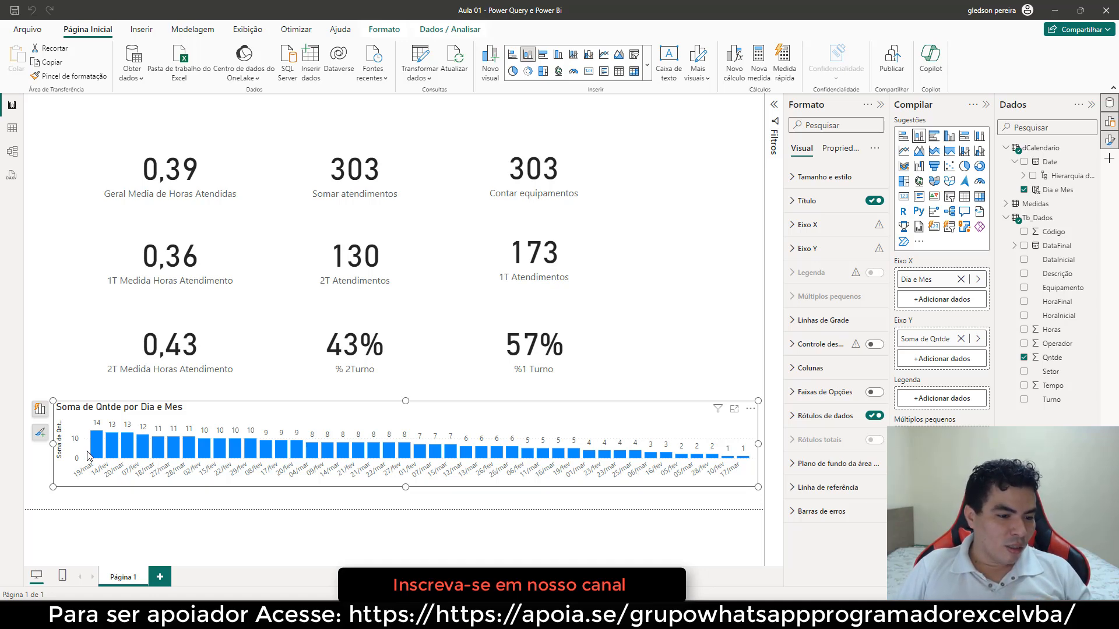
{"action": "left_click_drag", "start_coordinate": [53, 452], "coordinate": [40, 453]}
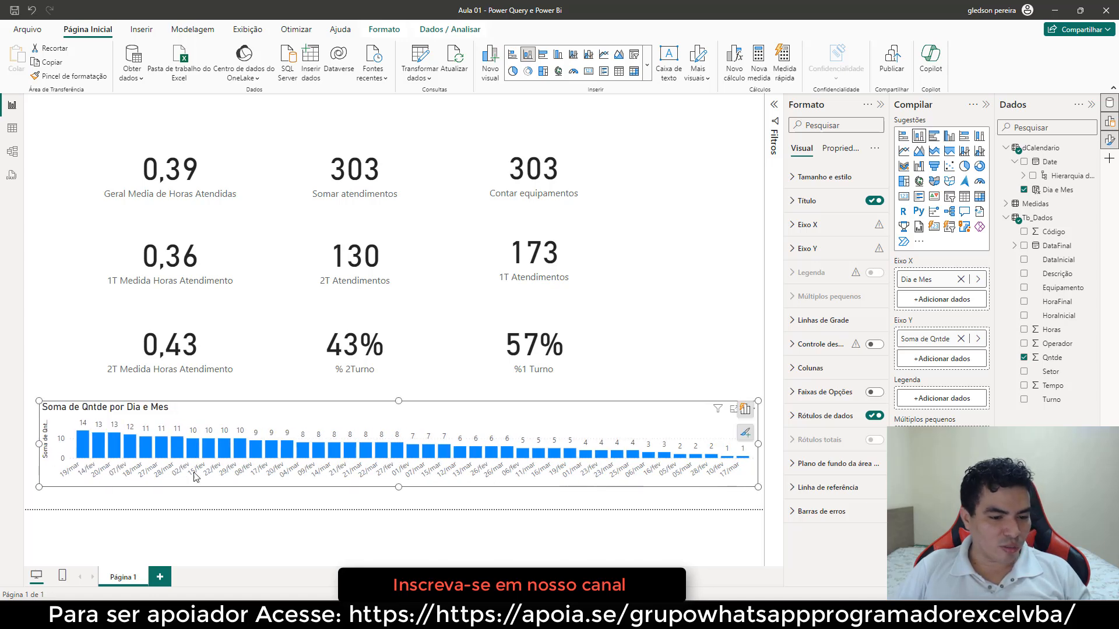
{"action": "left_click", "coordinate": [695, 353]}
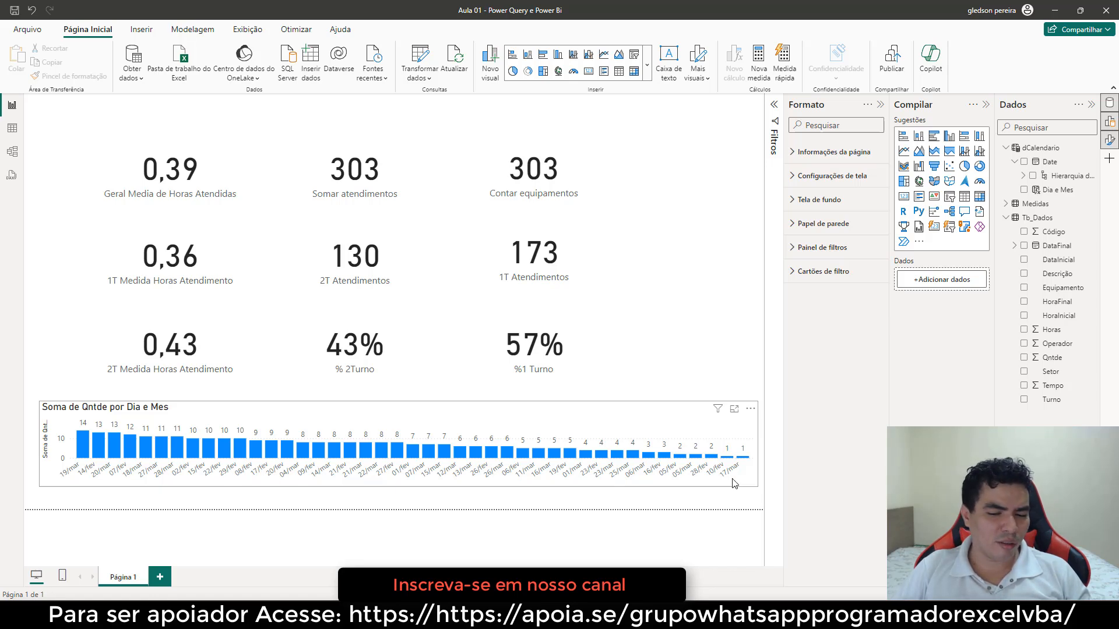
Sort the column chart's axis by Dia e Mes in ascending order
{"action": "left_click", "coordinate": [751, 410]}
{"action": "mouse_move", "coordinate": [812, 495]}
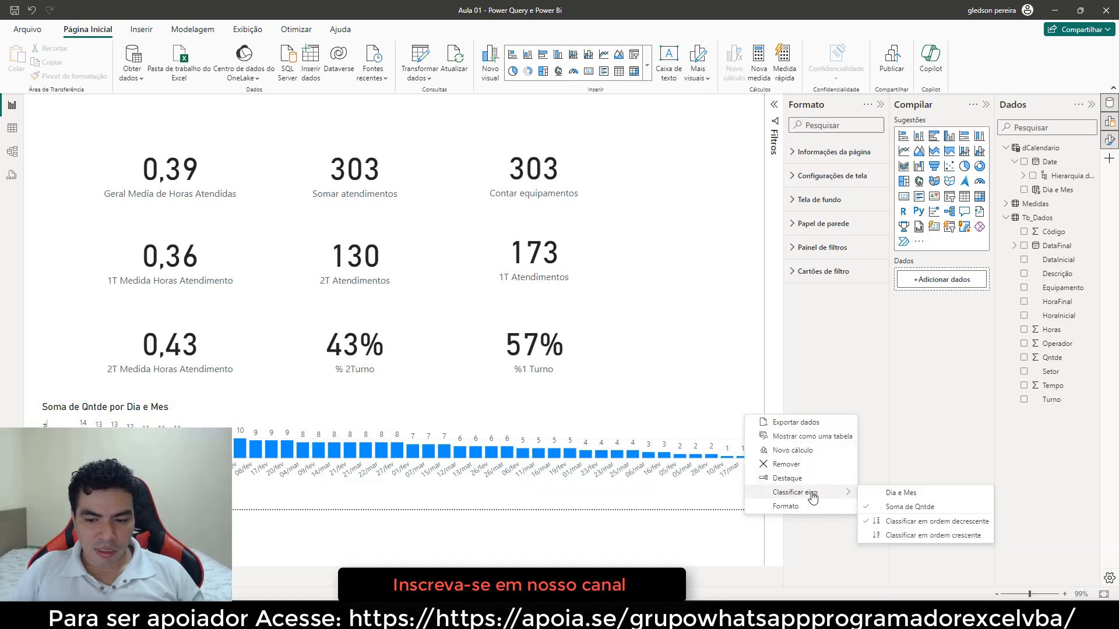
{"action": "left_click", "coordinate": [926, 495]}
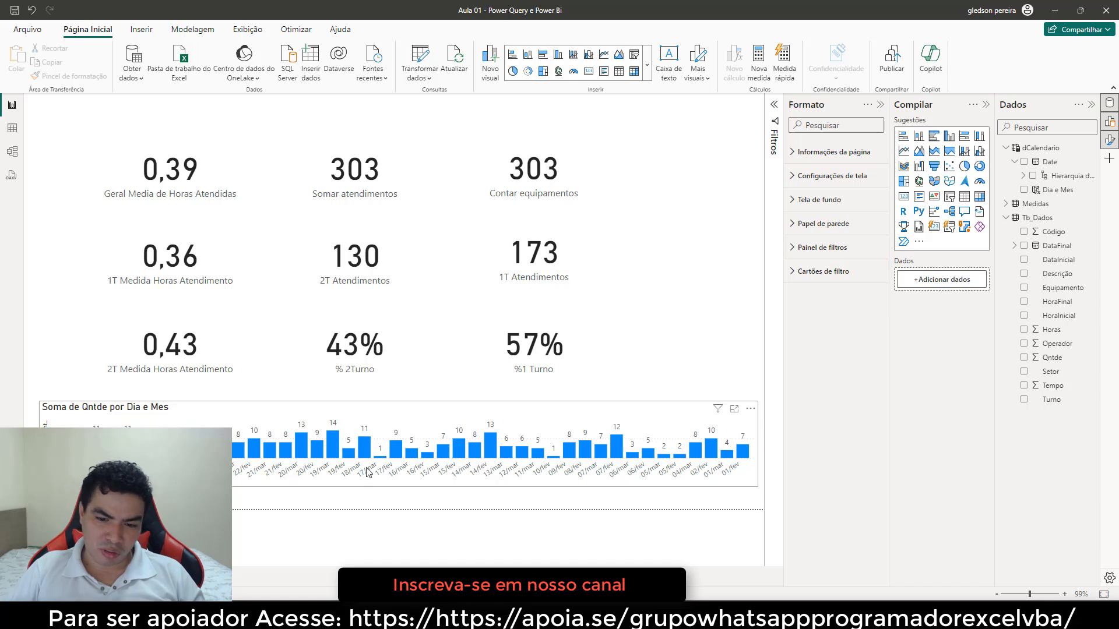
{"action": "left_click", "coordinate": [750, 409]}
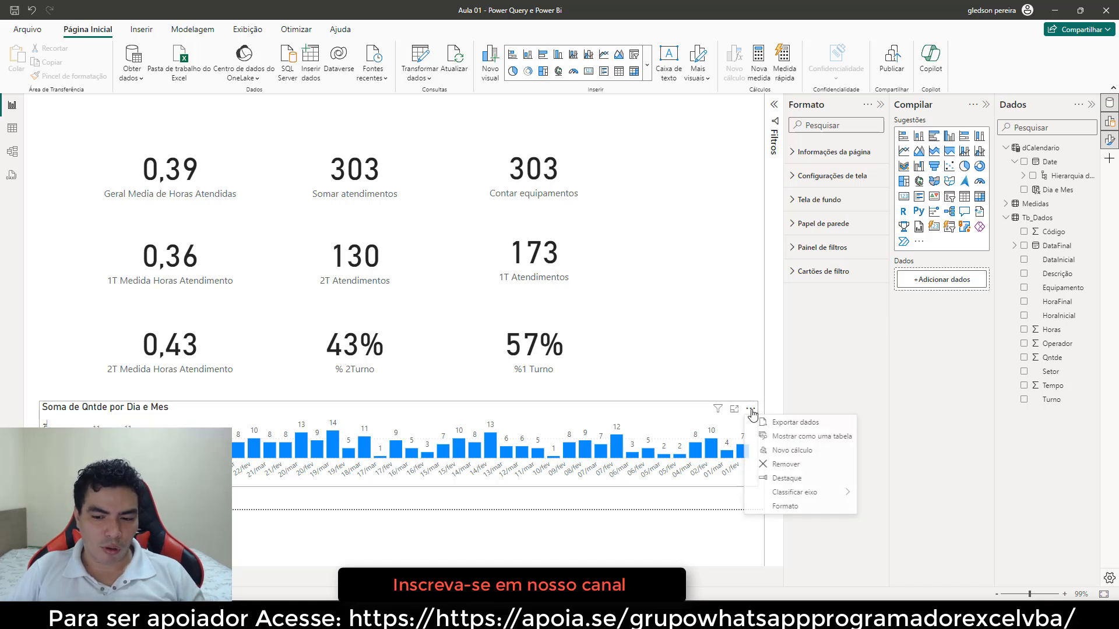
{"action": "mouse_move", "coordinate": [810, 494]}
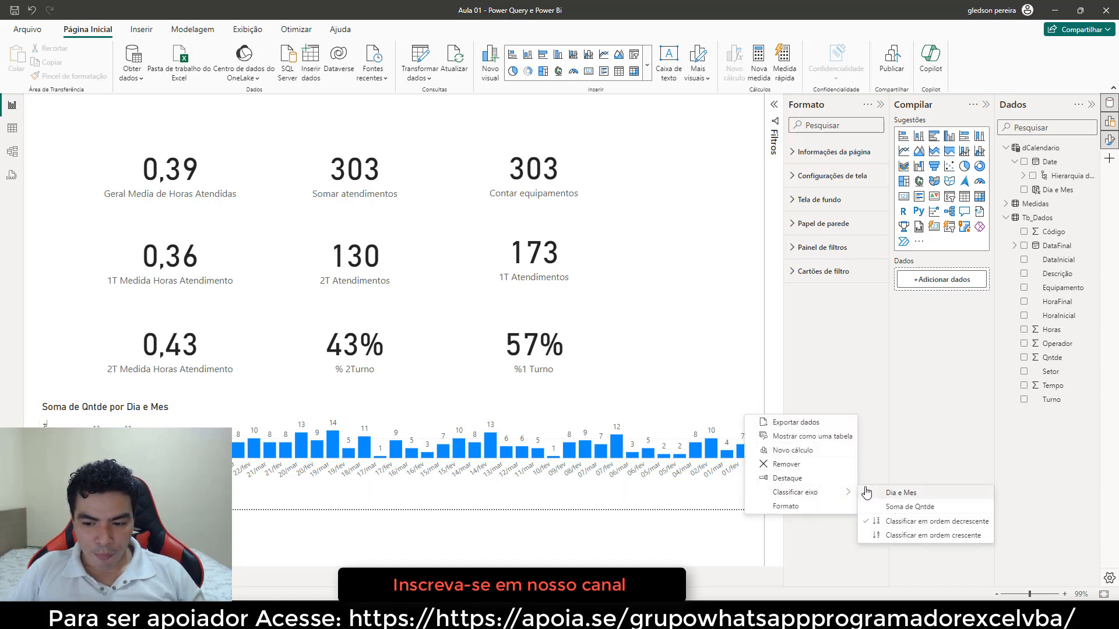
{"action": "left_click", "coordinate": [933, 535]}
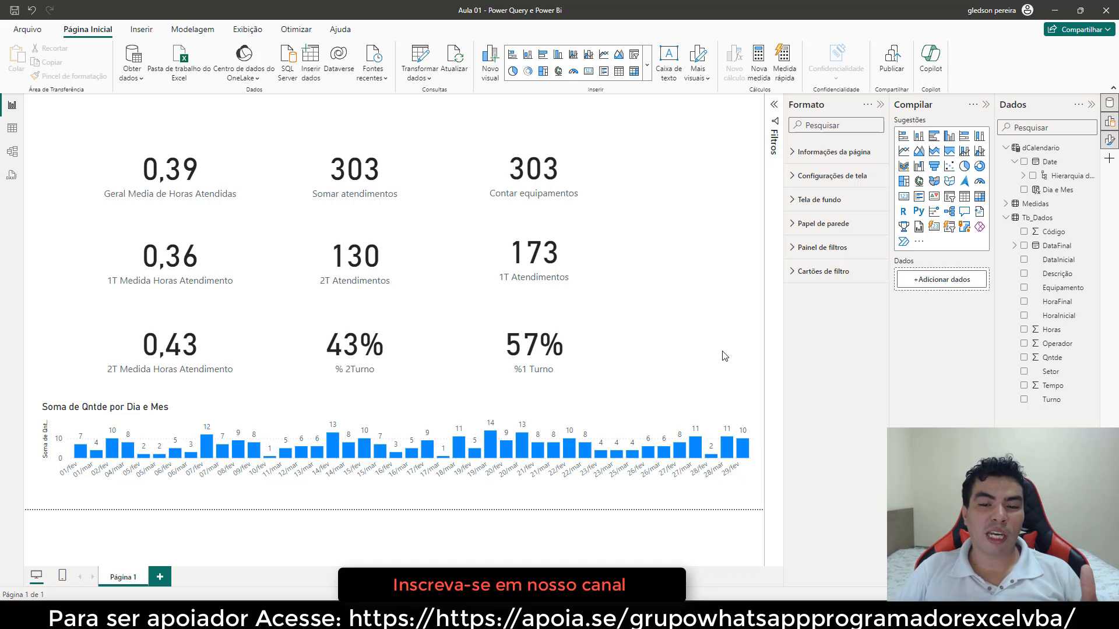
Add a slicer beside the cards with Mês from dCalendario's Date hierarchy, and make it tall enough to list January to December
{"action": "left_click", "coordinate": [949, 197]}
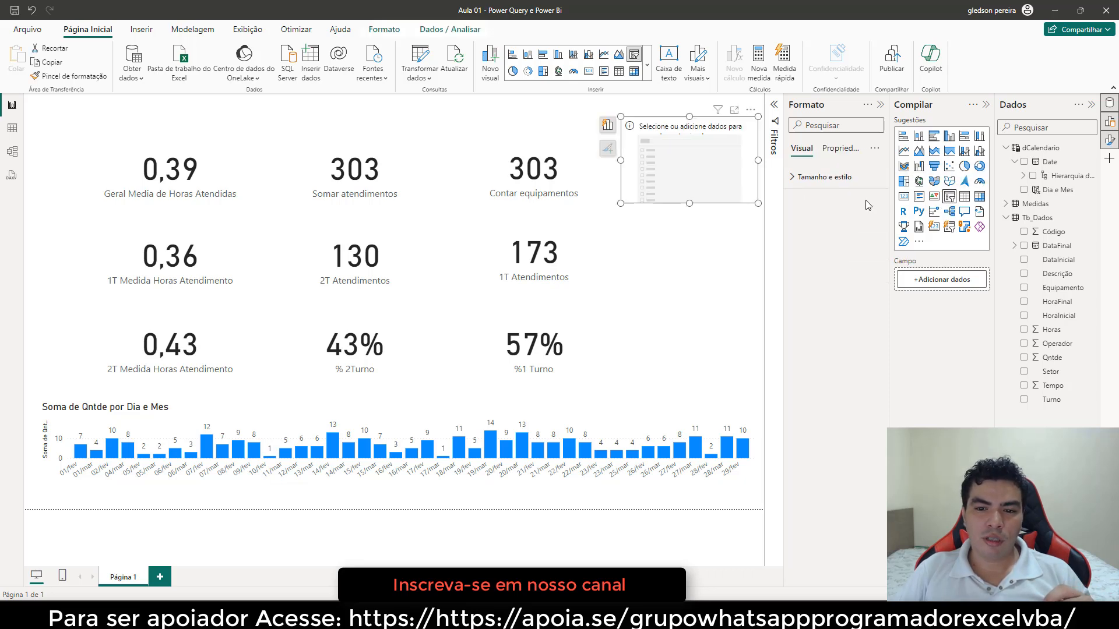
{"action": "left_click_drag", "start_coordinate": [688, 204], "coordinate": [690, 231]}
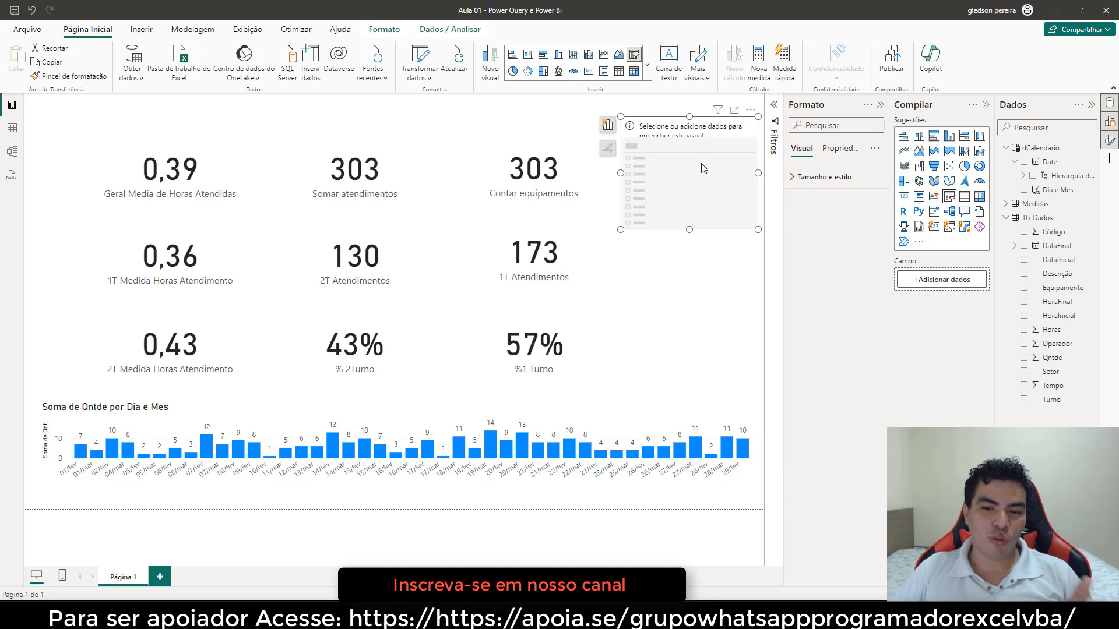
{"action": "left_click", "coordinate": [1024, 176]}
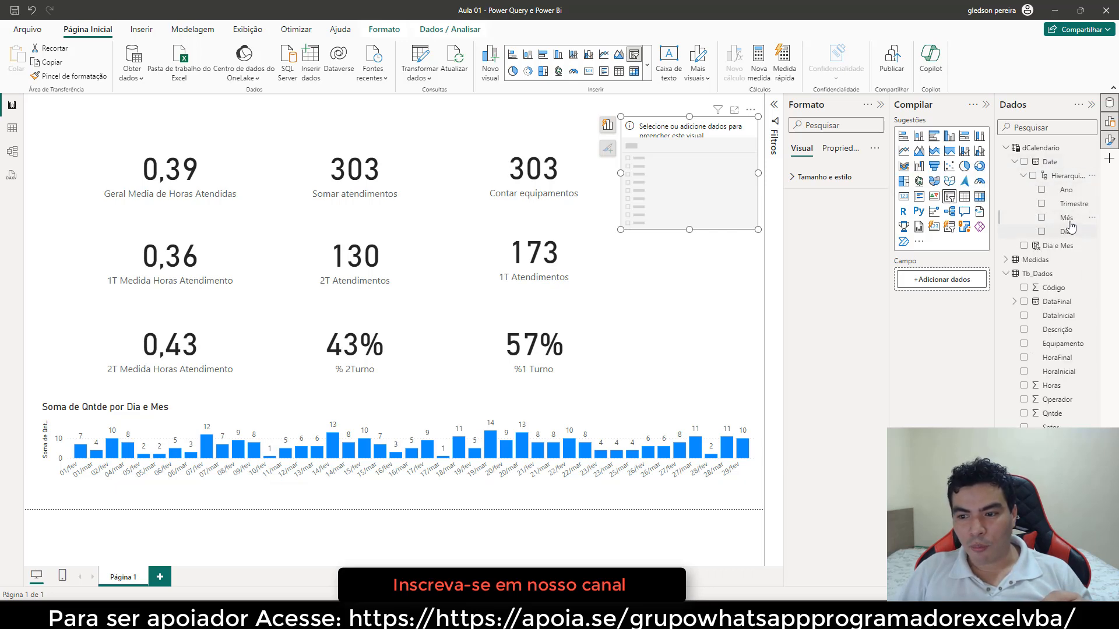
{"action": "left_click_drag", "start_coordinate": [1070, 223], "coordinate": [720, 177]}
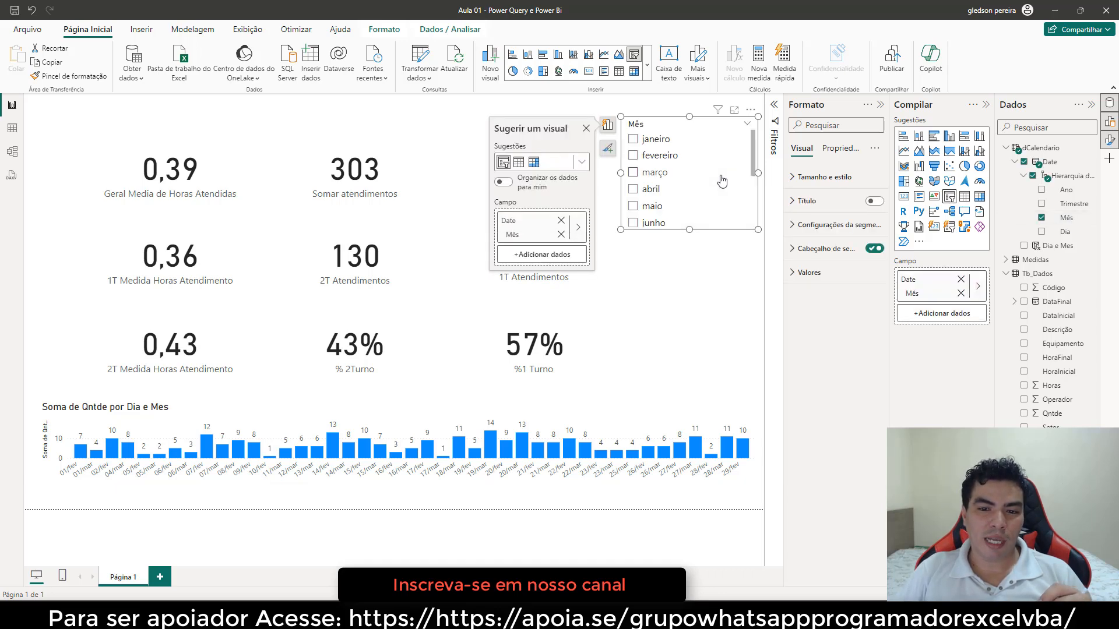
{"action": "left_click_drag", "start_coordinate": [690, 229], "coordinate": [696, 344]}
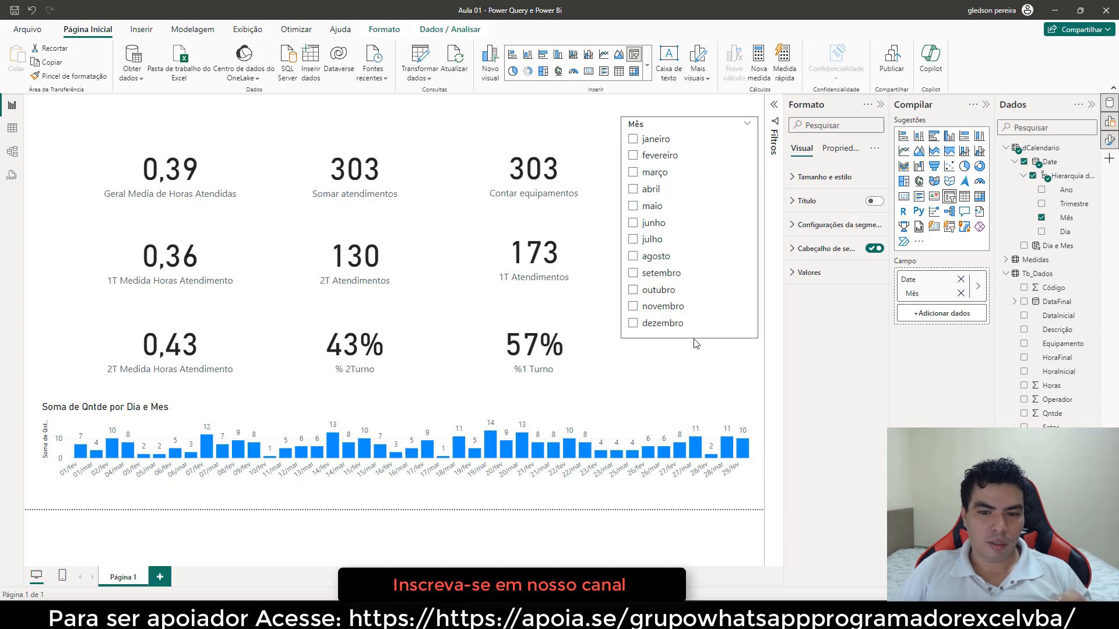
{"action": "left_click", "coordinate": [714, 184]}
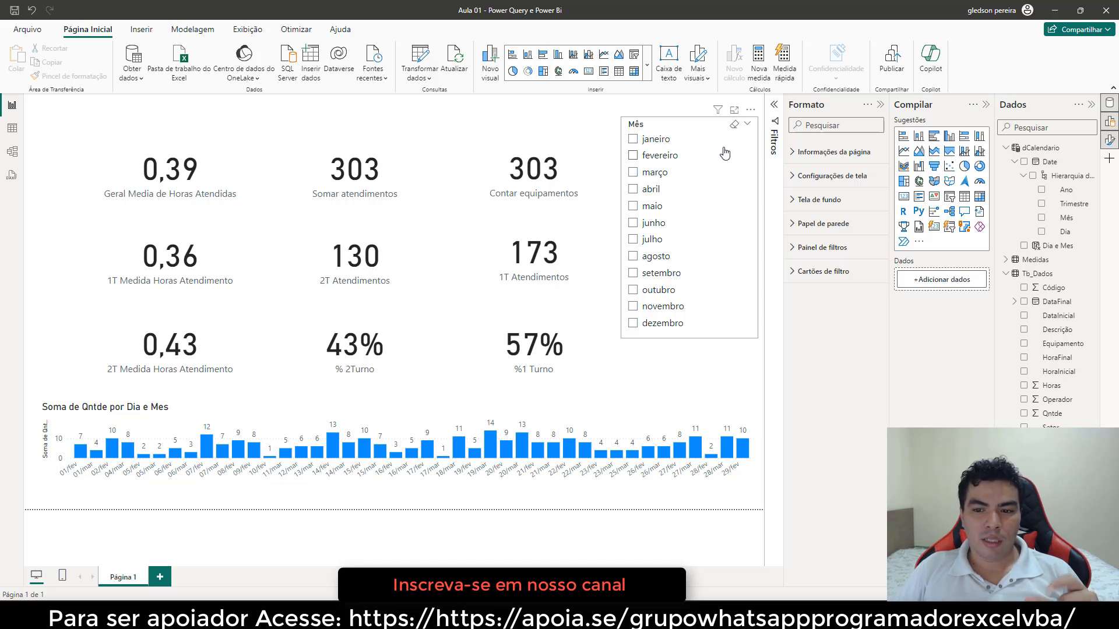
Set the Mês slicer's style to Suspenso and shrink its height to fit just the header and dropdown field
{"action": "left_click", "coordinate": [699, 131]}
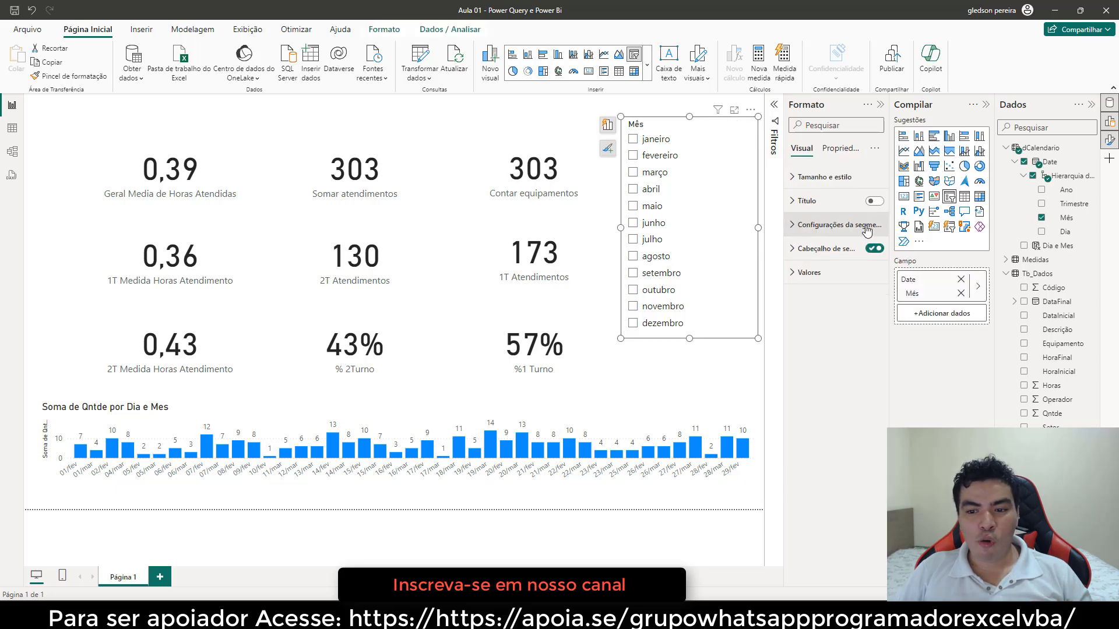
{"action": "left_click", "coordinate": [793, 226]}
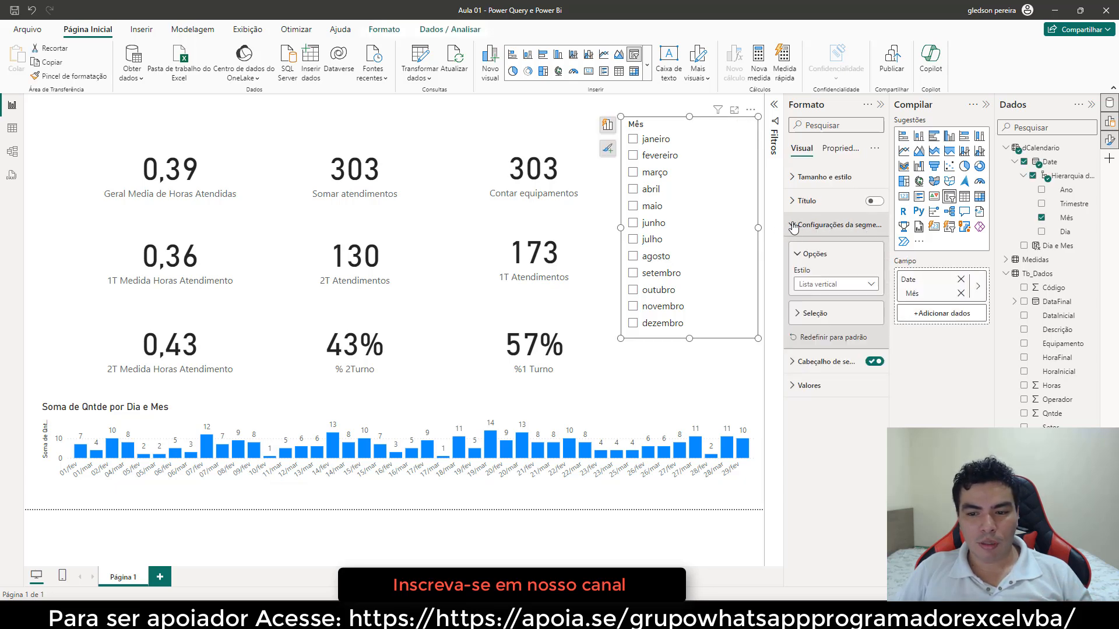
{"action": "left_click", "coordinate": [869, 285]}
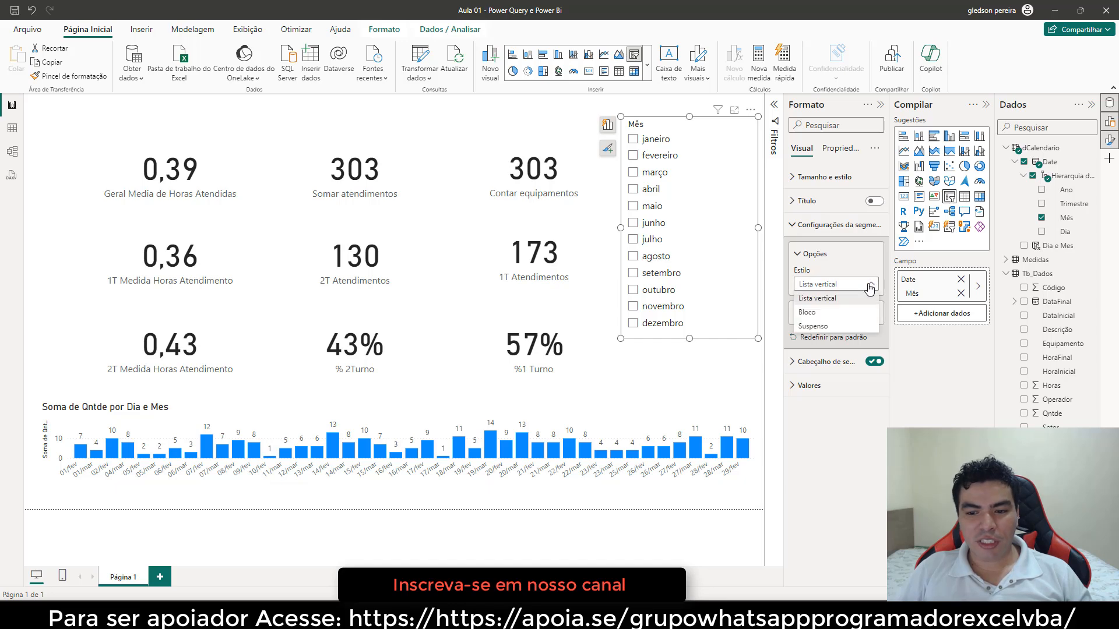
{"action": "left_click", "coordinate": [818, 327]}
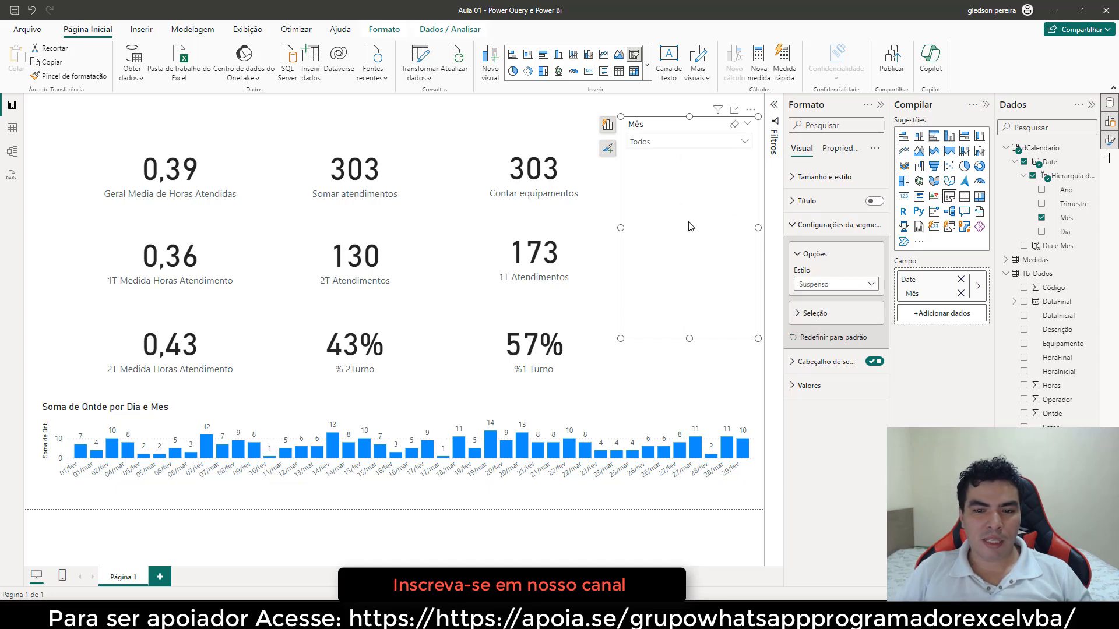
{"action": "left_click_drag", "start_coordinate": [689, 339], "coordinate": [679, 154]}
{"action": "left_click", "coordinate": [744, 146]}
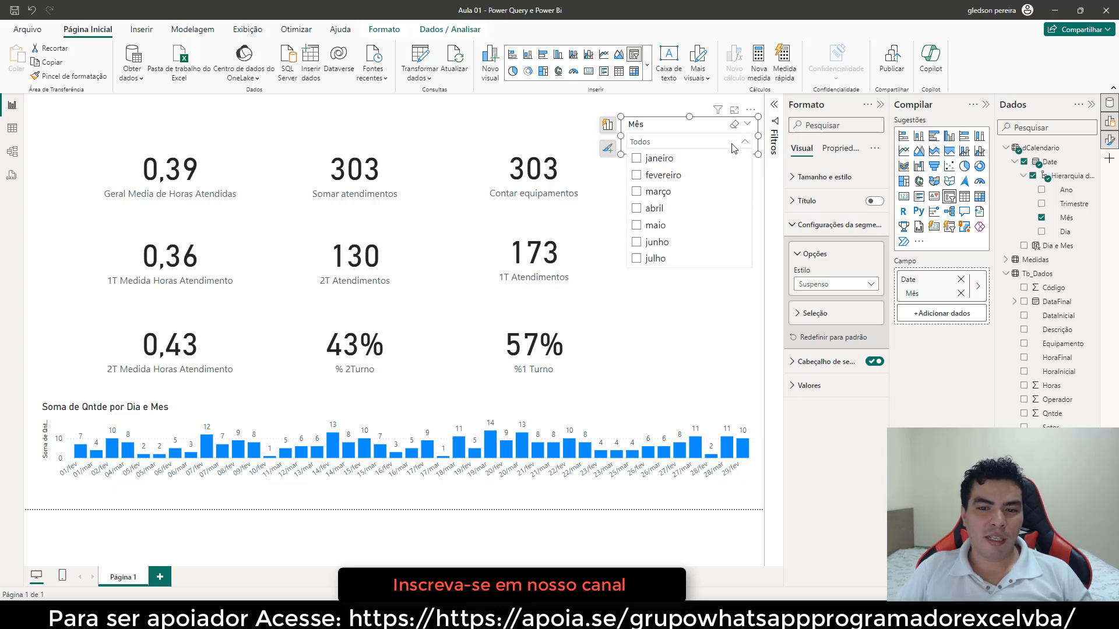
{"action": "left_click", "coordinate": [684, 297]}
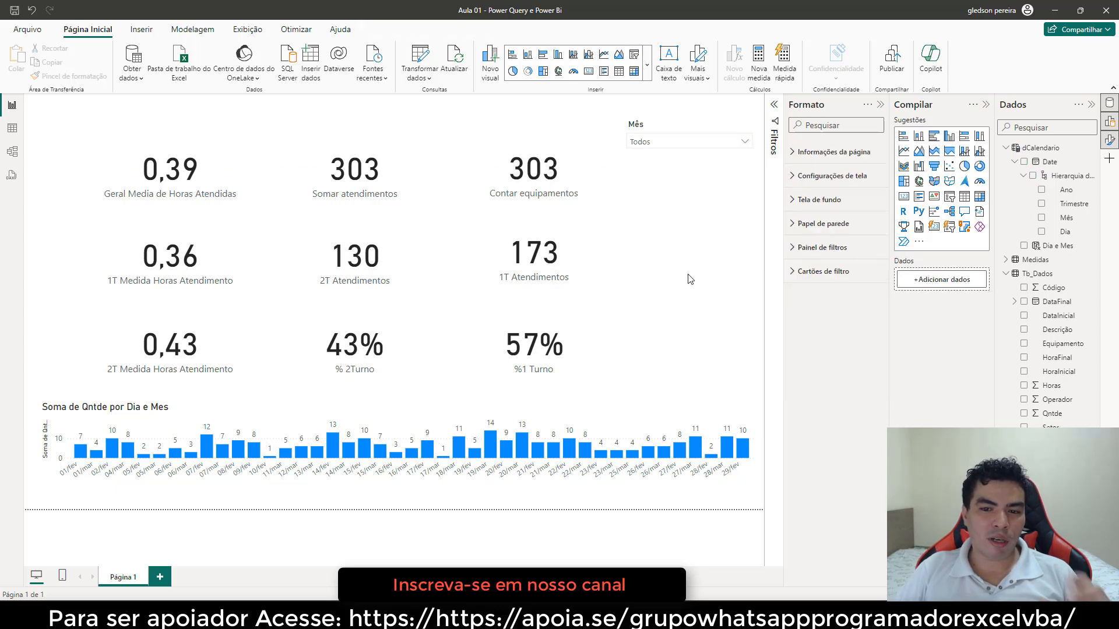
Filter the report page with the Mês slicer by fevereiro, março and abril in turn
{"action": "left_click", "coordinate": [745, 147]}
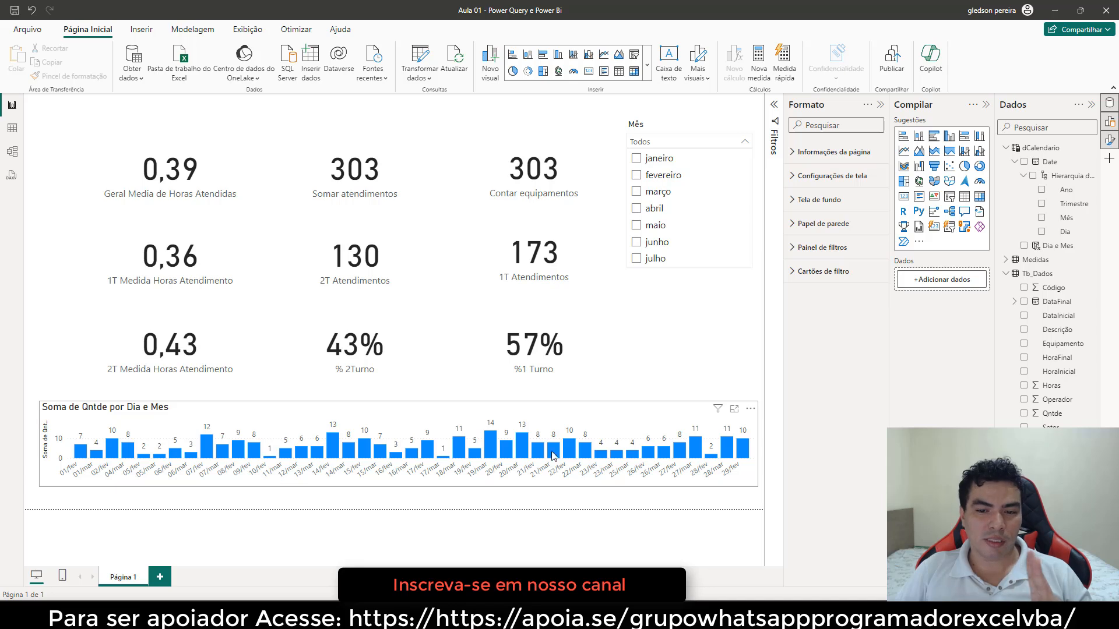
{"action": "left_click", "coordinate": [635, 179]}
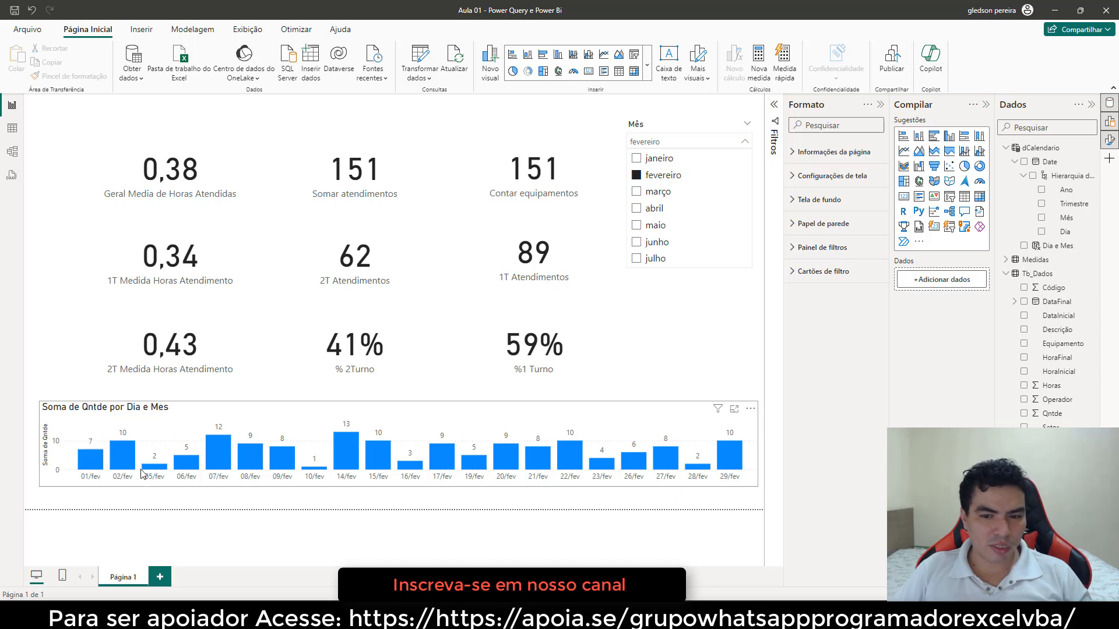
{"action": "left_click", "coordinate": [637, 192]}
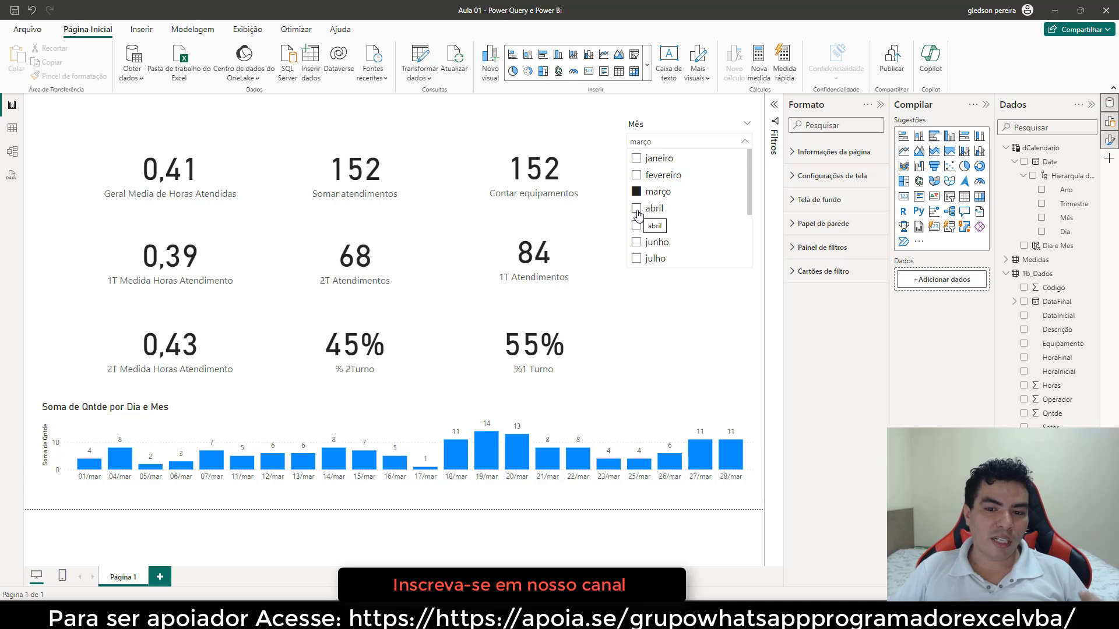
{"action": "left_click", "coordinate": [636, 211]}
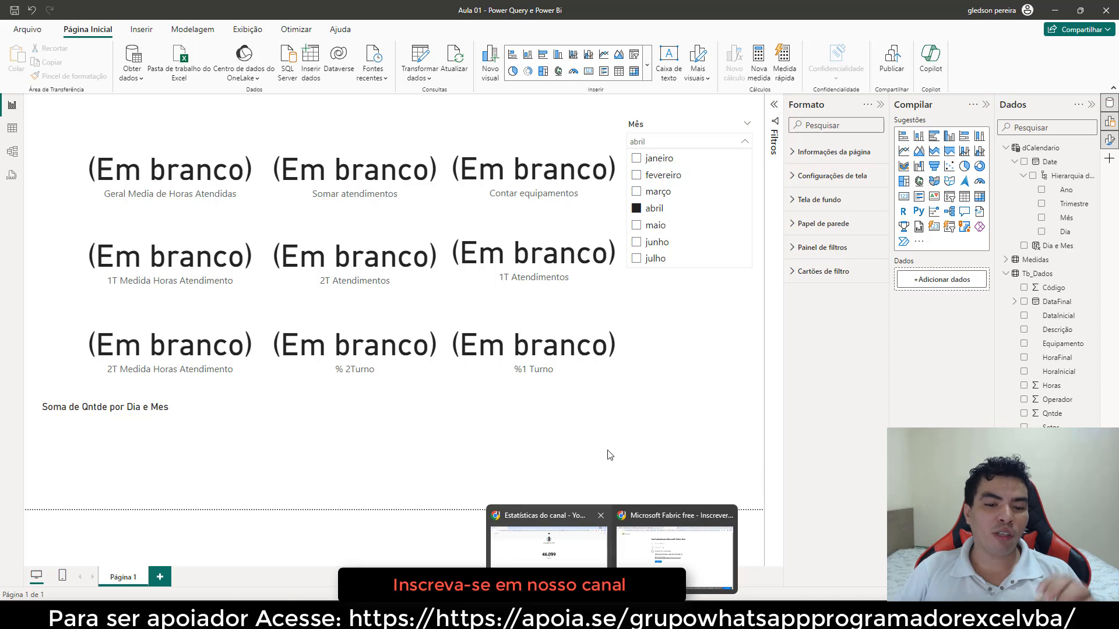
Switch to the browser window with the YouTube Studio channel statistics
{"action": "left_click", "coordinate": [570, 564]}
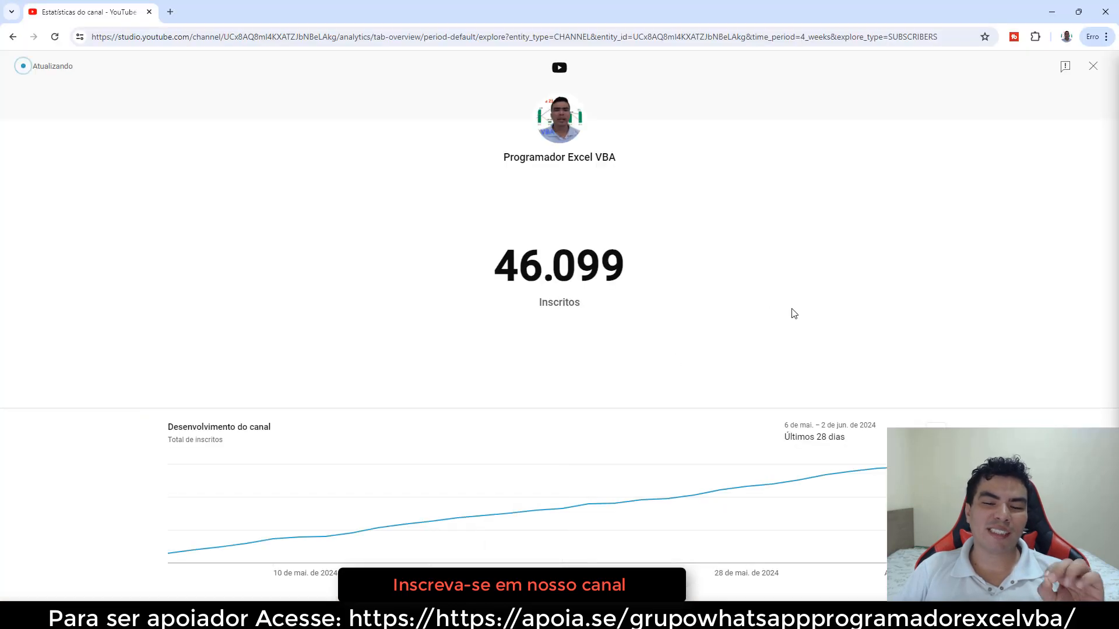